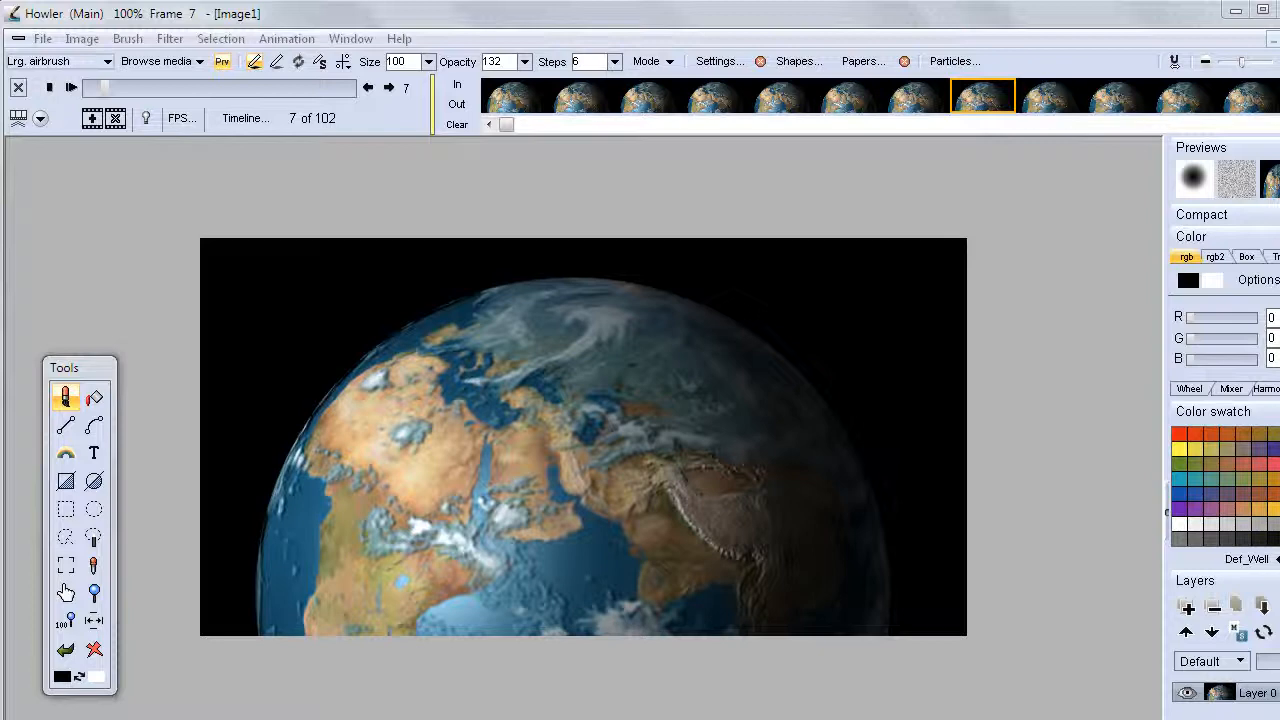
# Step: Create a new blank image of 768 x 400, discarding the current one
pyautogui.moveTo(1279, 719); pyautogui.dragTo(1251, 715)
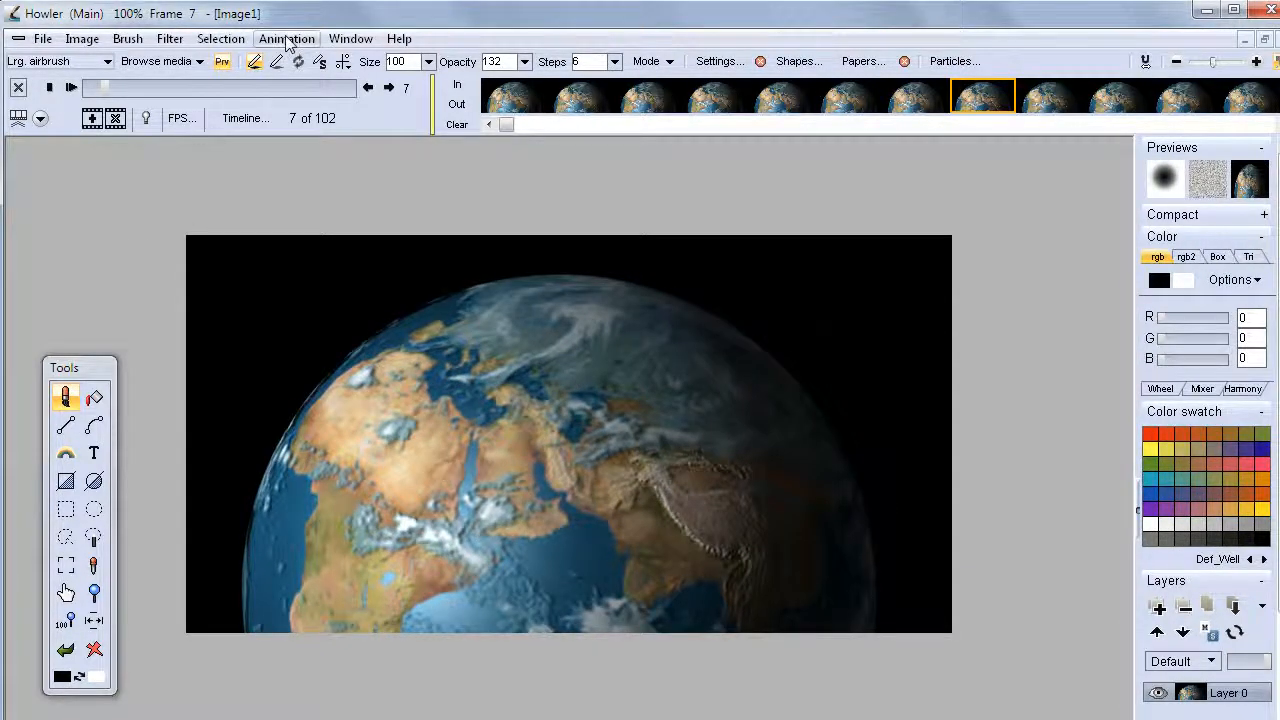
pyautogui.click(43, 38)
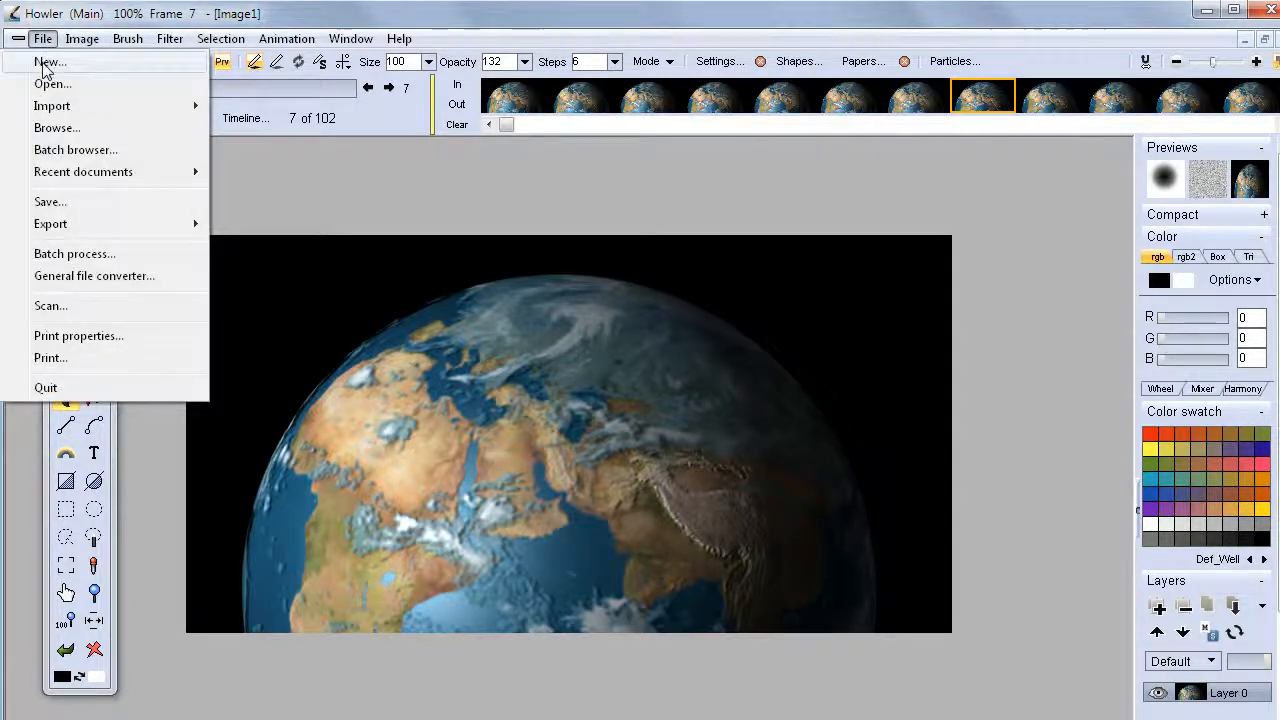
pyautogui.click(47, 63)
pyautogui.click(652, 536)
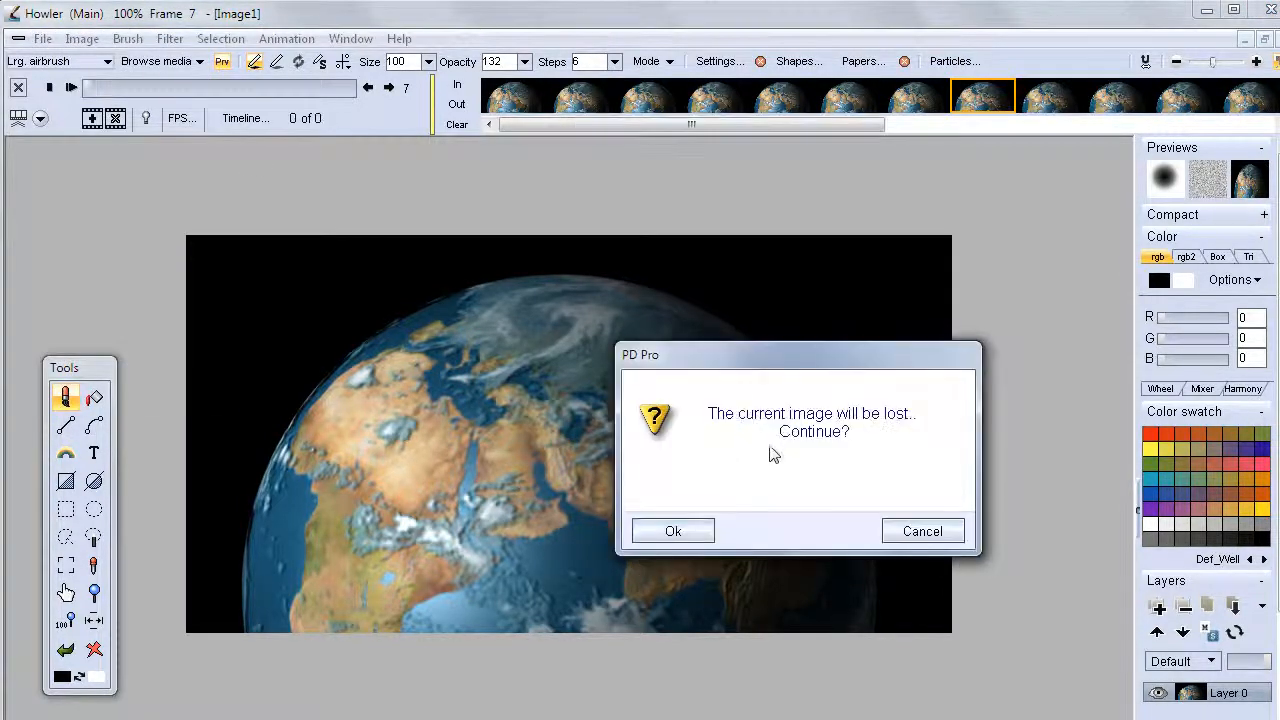
pyautogui.click(686, 533)
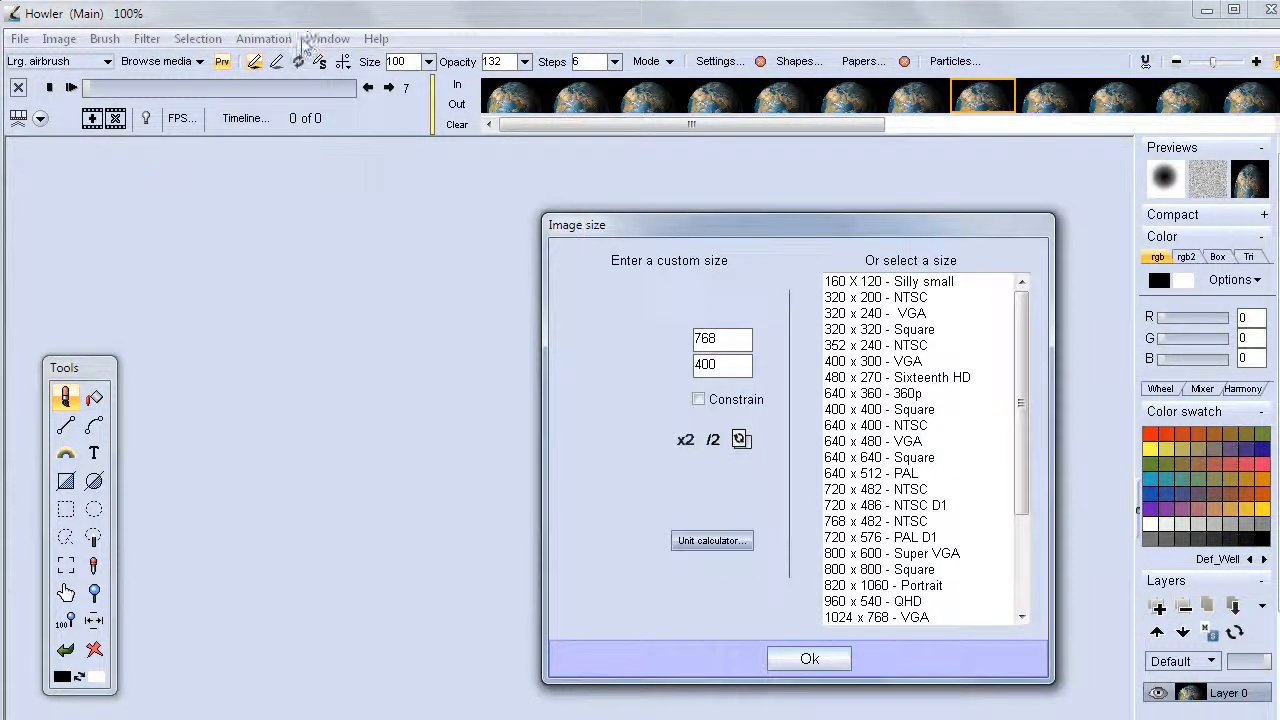
pyautogui.moveTo(711, 232); pyautogui.dragTo(584, 202)
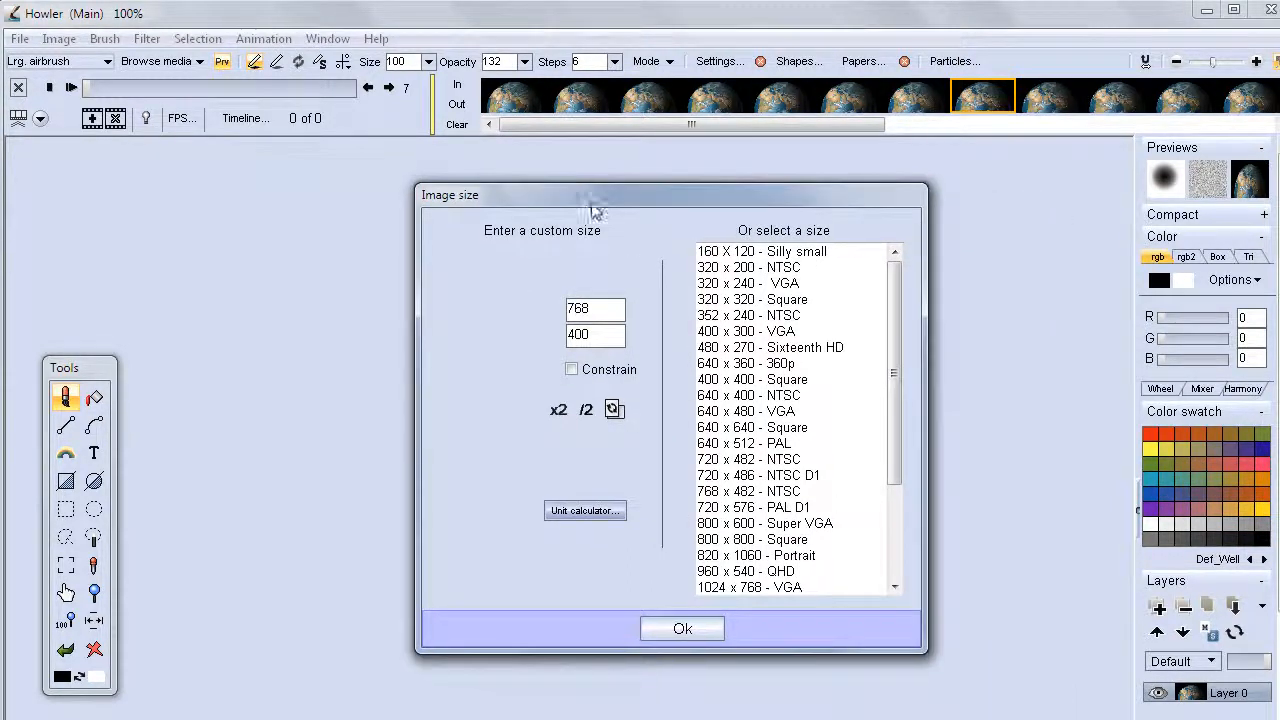
pyautogui.click(710, 628)
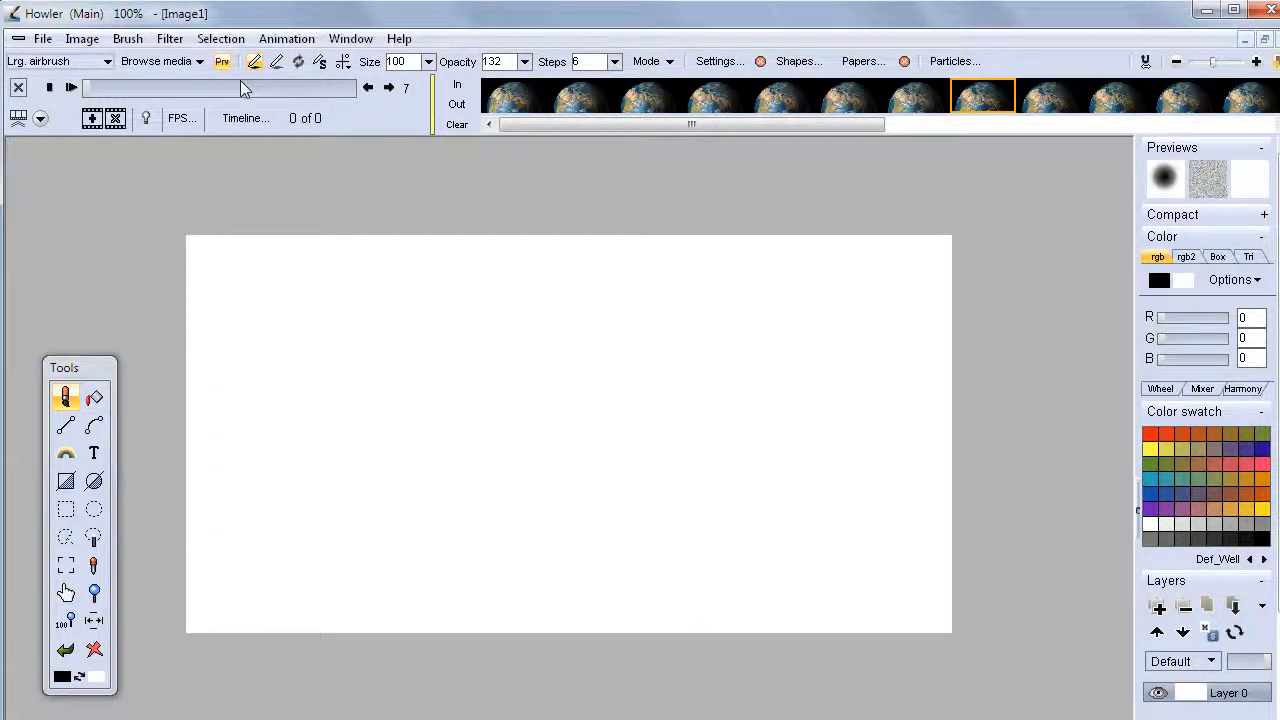
# Step: Load the AVI file Doc5.avi from the spinningGlobe folder as the animation
pyautogui.click(300, 44)
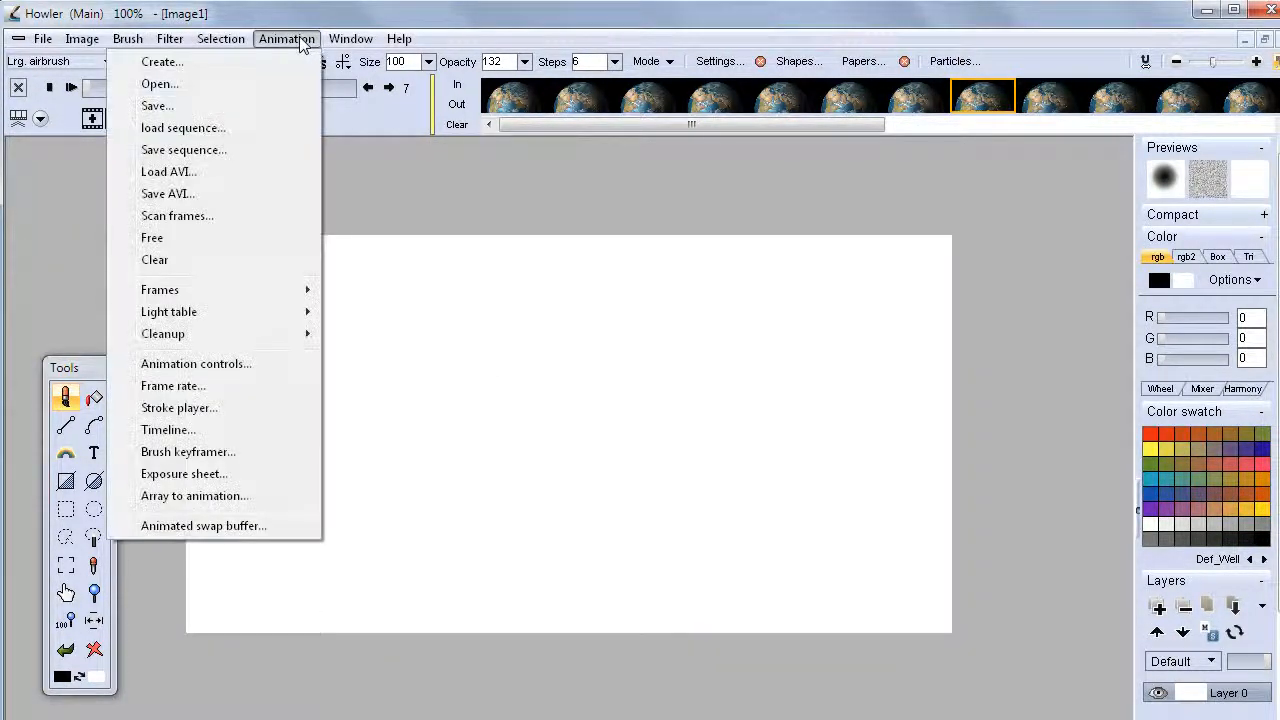
pyautogui.click(202, 171)
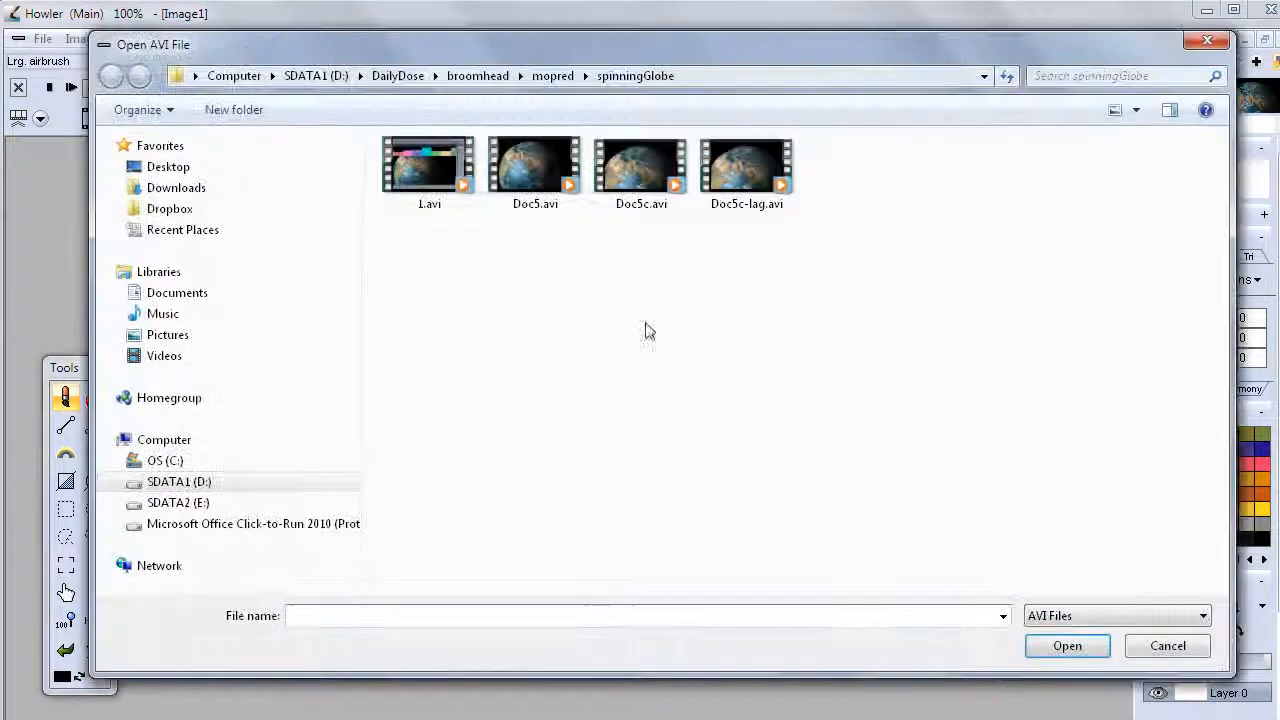
pyautogui.click(553, 192)
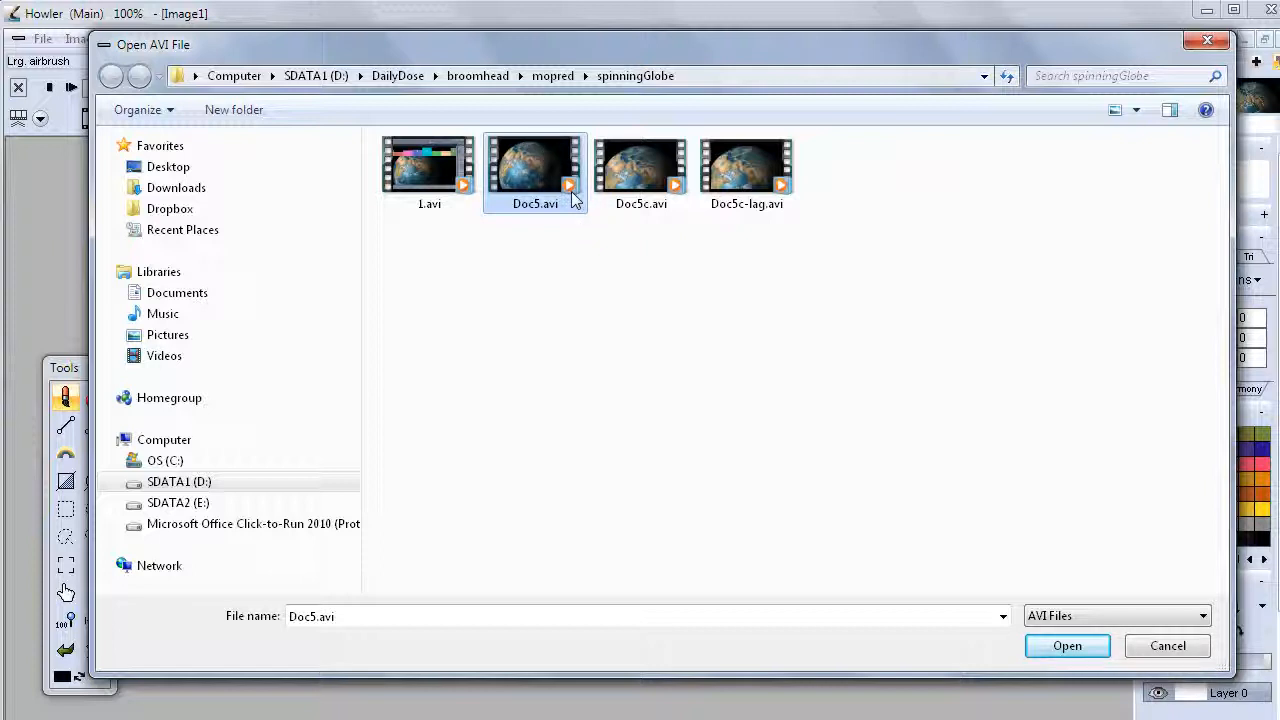
pyautogui.click(650, 175)
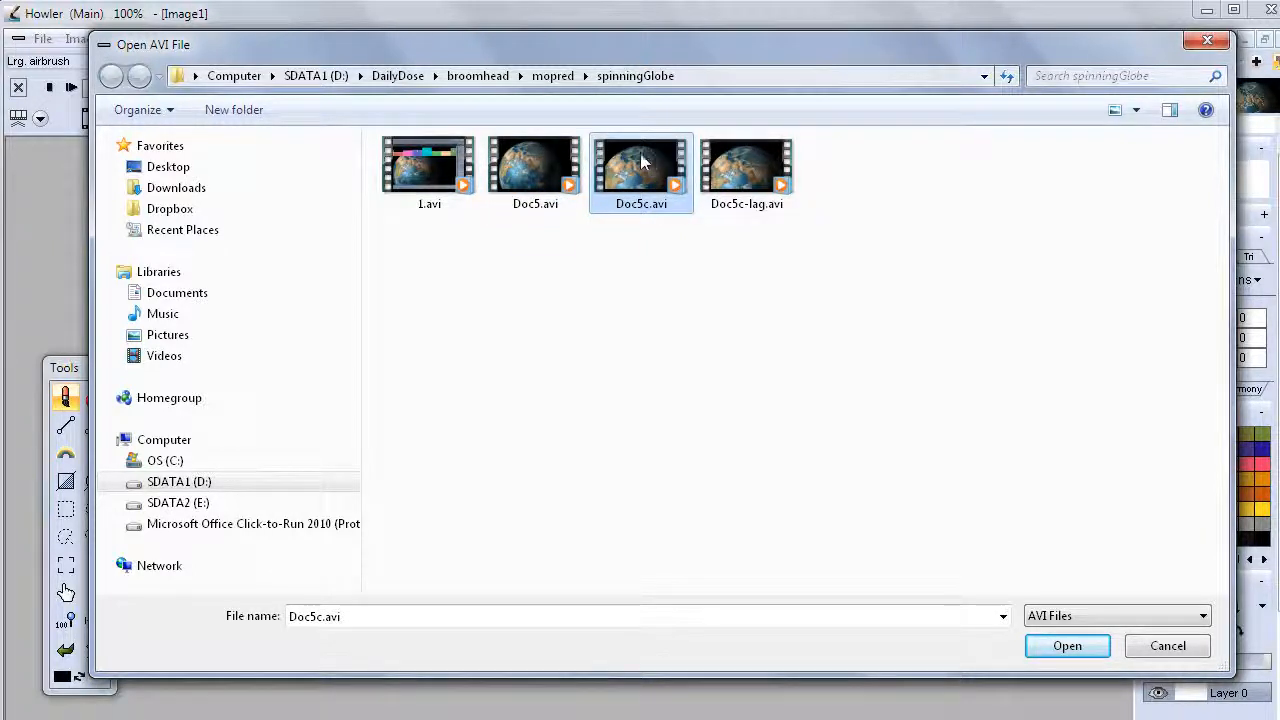
pyautogui.click(535, 163)
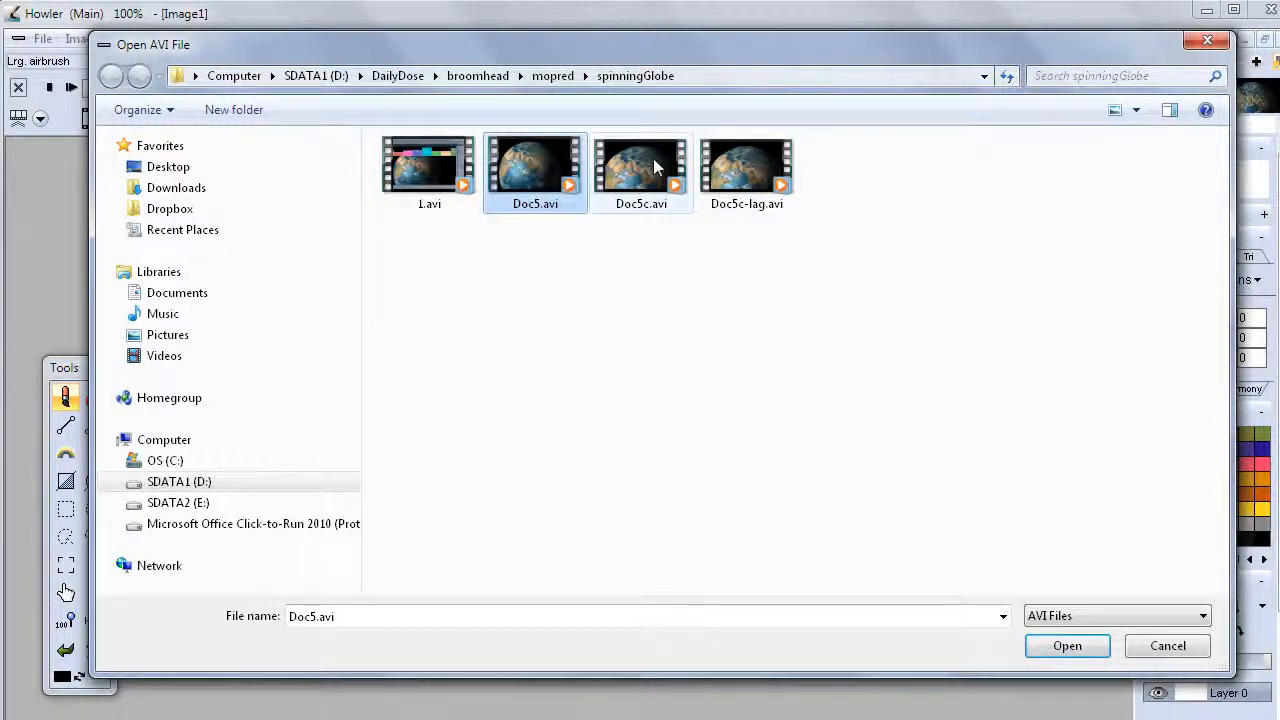
pyautogui.click(738, 176)
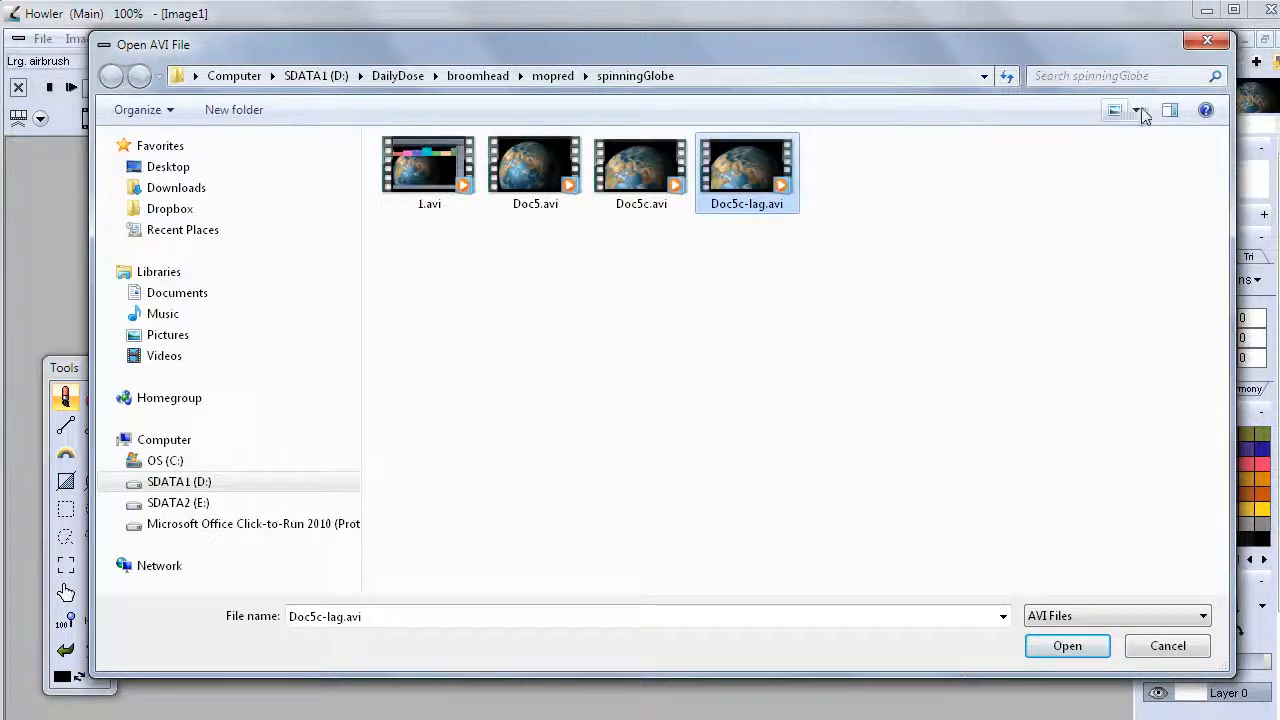
pyautogui.click(535, 171)
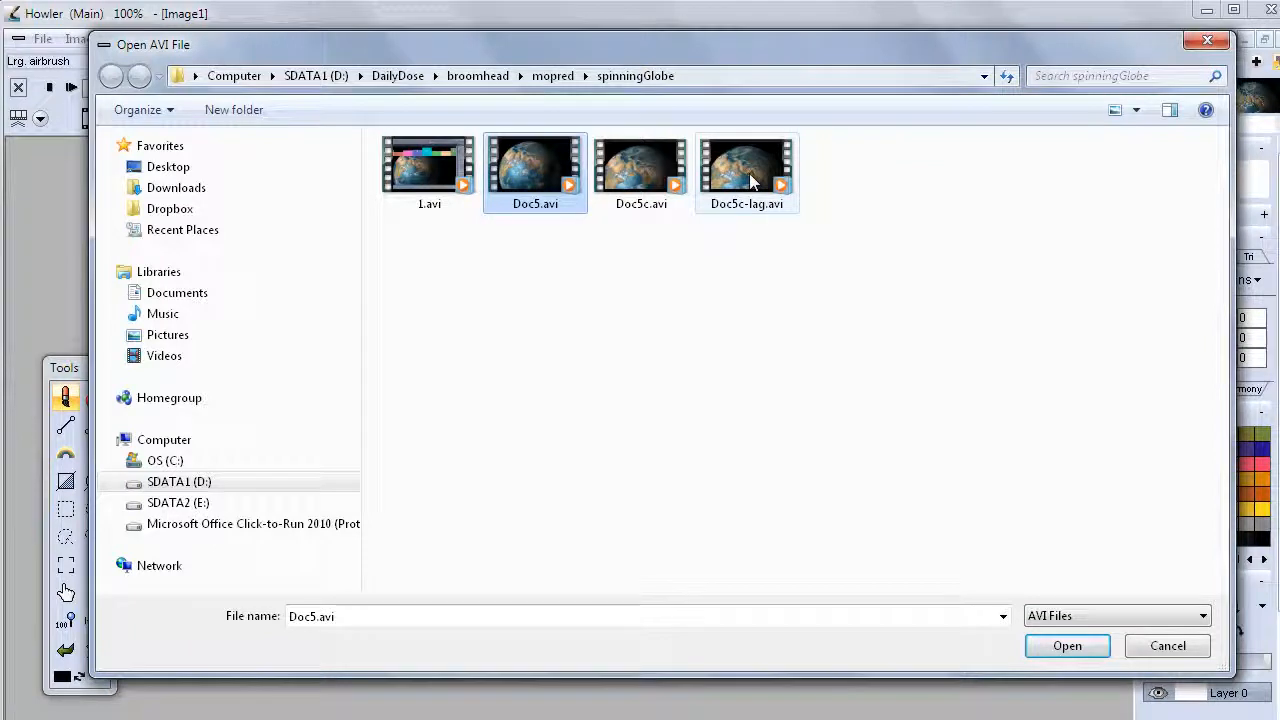
pyautogui.moveTo(752, 182)
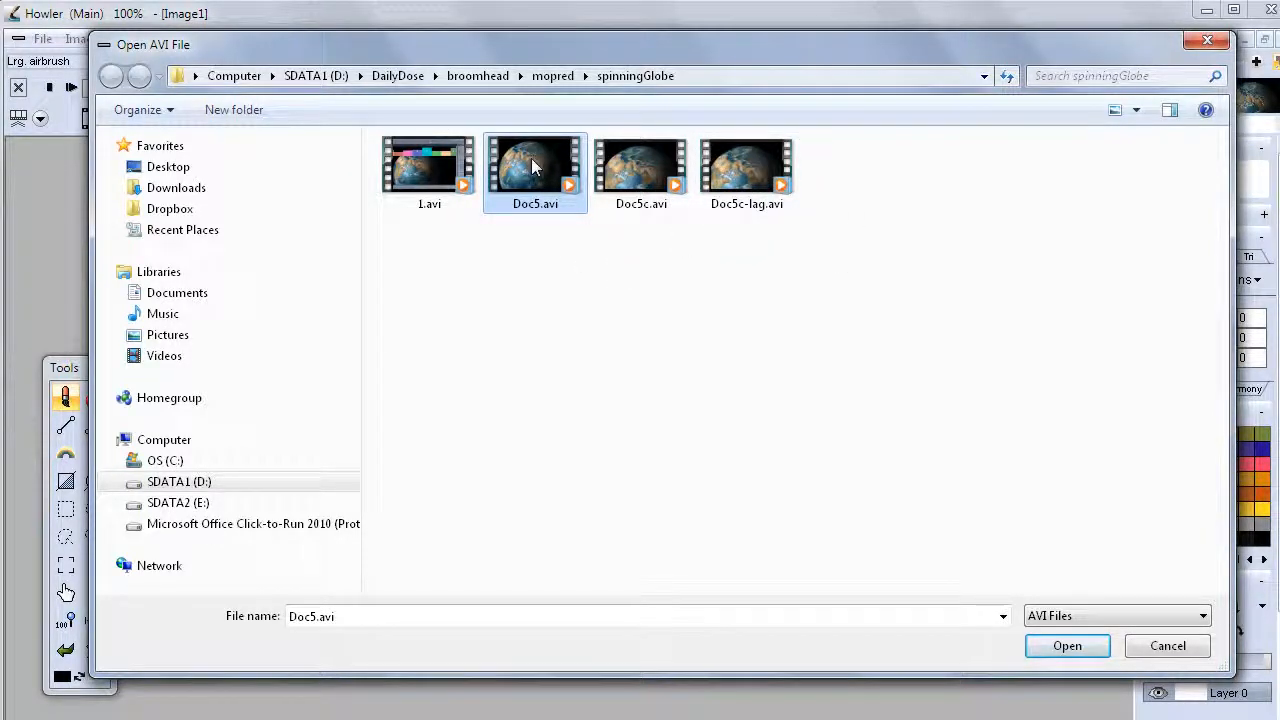
pyautogui.click(1051, 643)
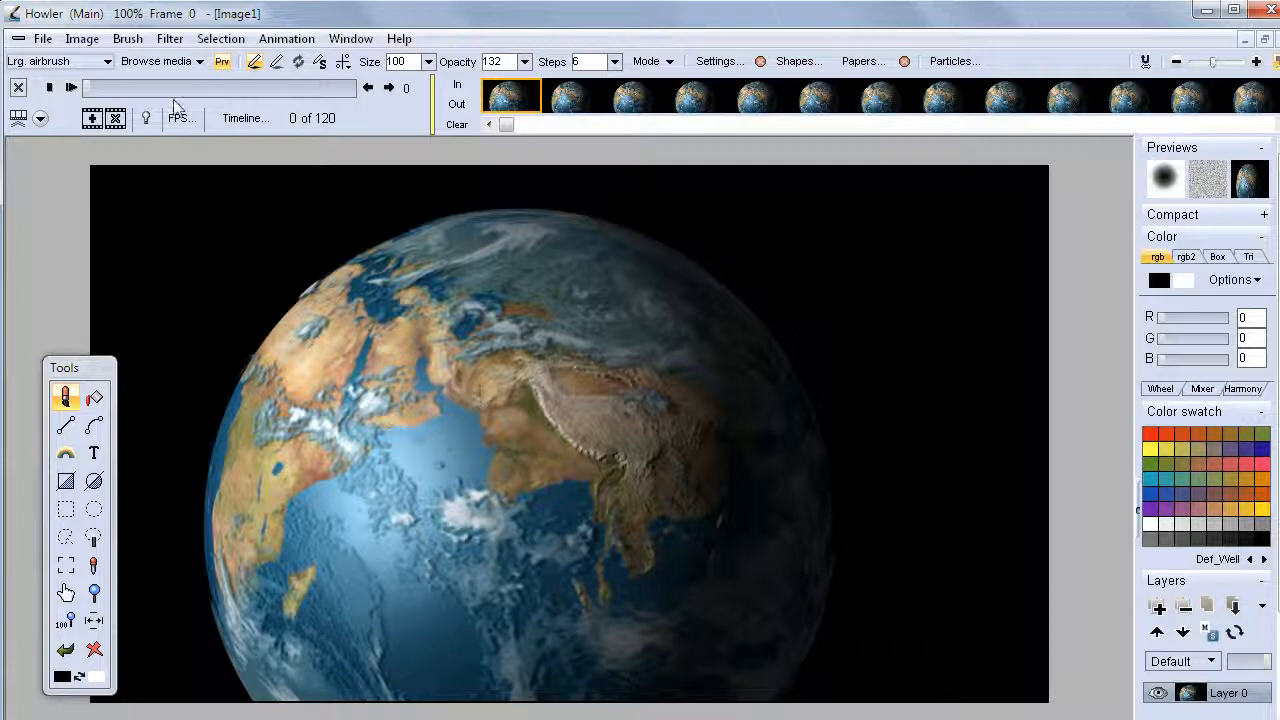
# Step: Play the loaded globe animation twice to review it, stopping playback each time
pyautogui.click(72, 88)
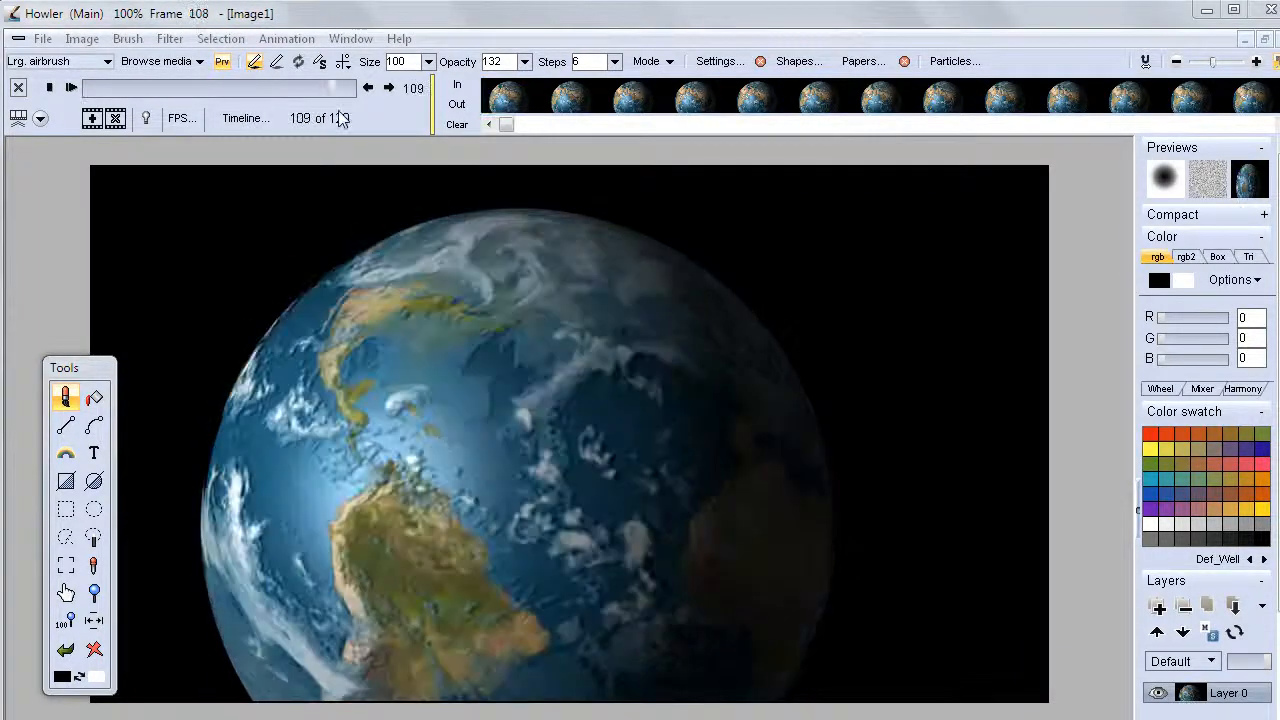
pyautogui.click(49, 88)
pyautogui.click(72, 88)
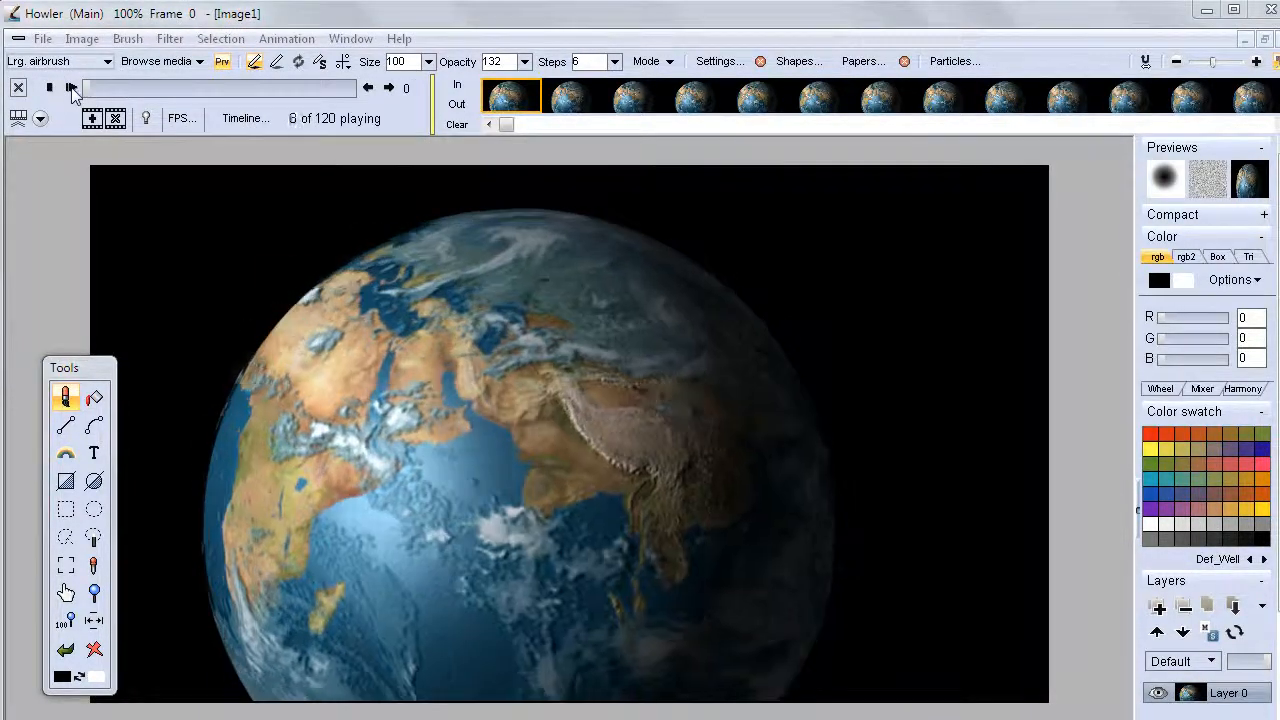
pyautogui.click(50, 88)
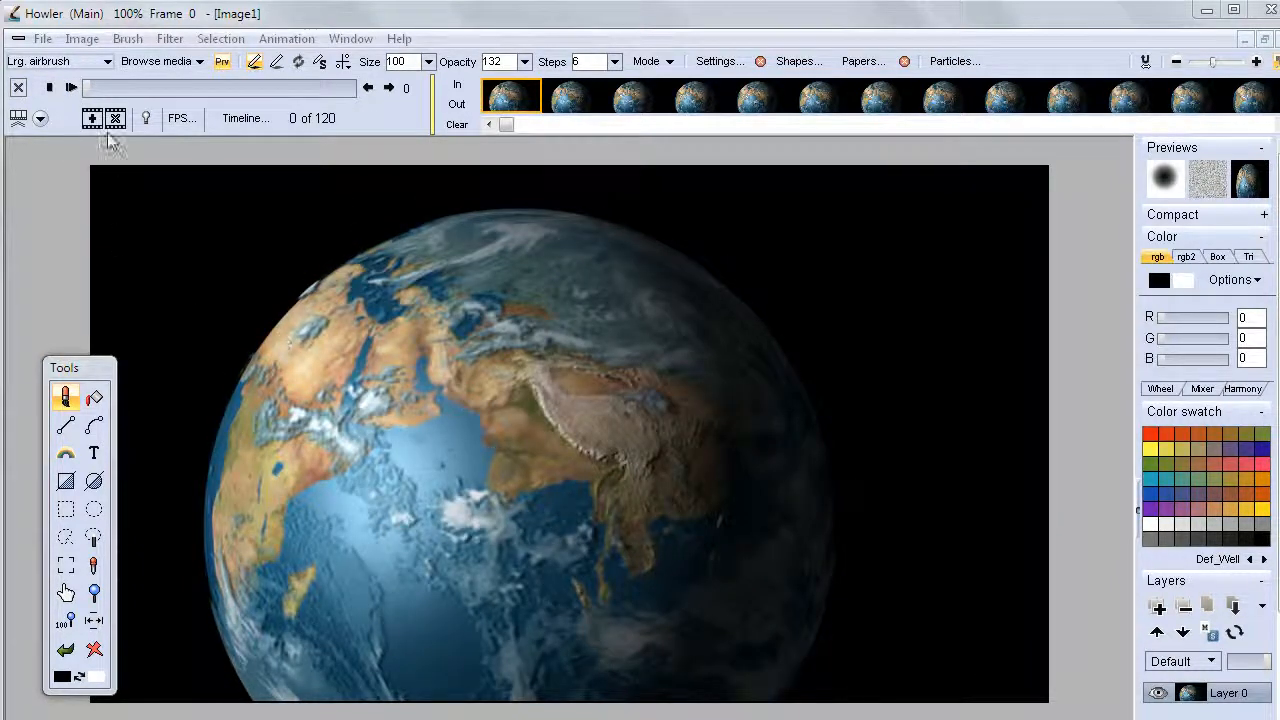
# Step: Set the animation's playback frame rate to 30 fps and briefly test the playback
pyautogui.click(181, 119)
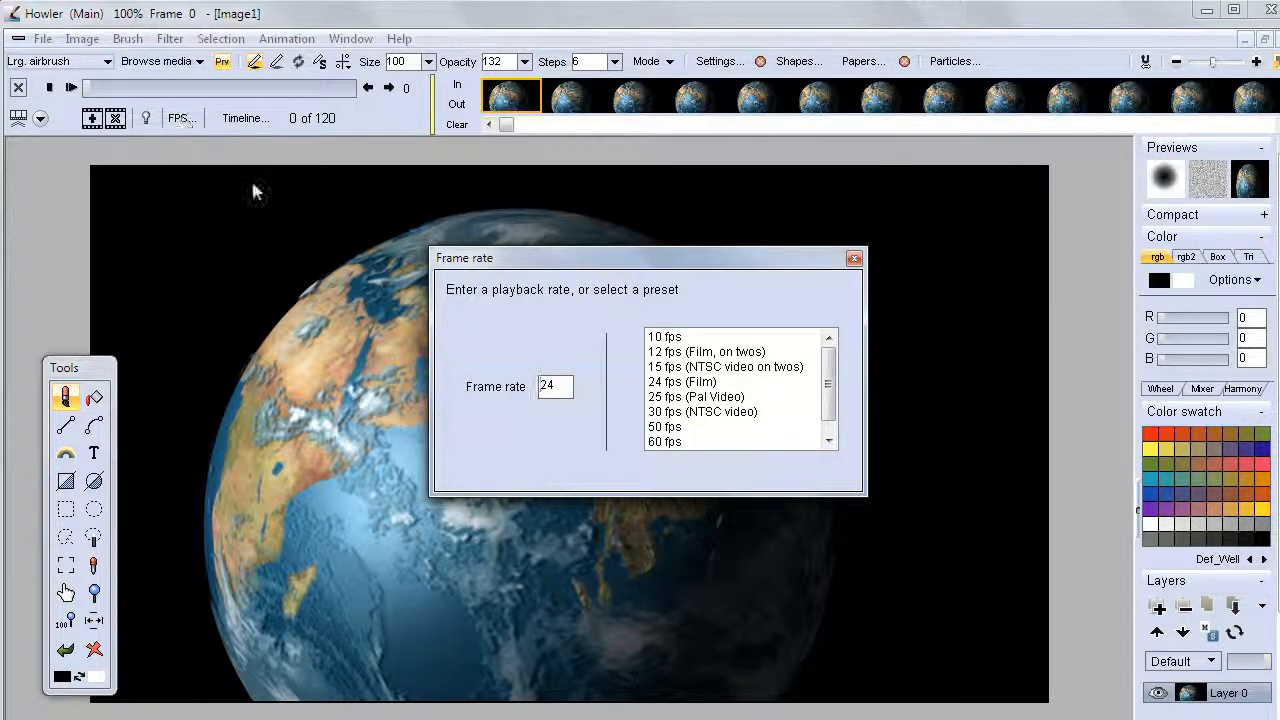
pyautogui.click(853, 259)
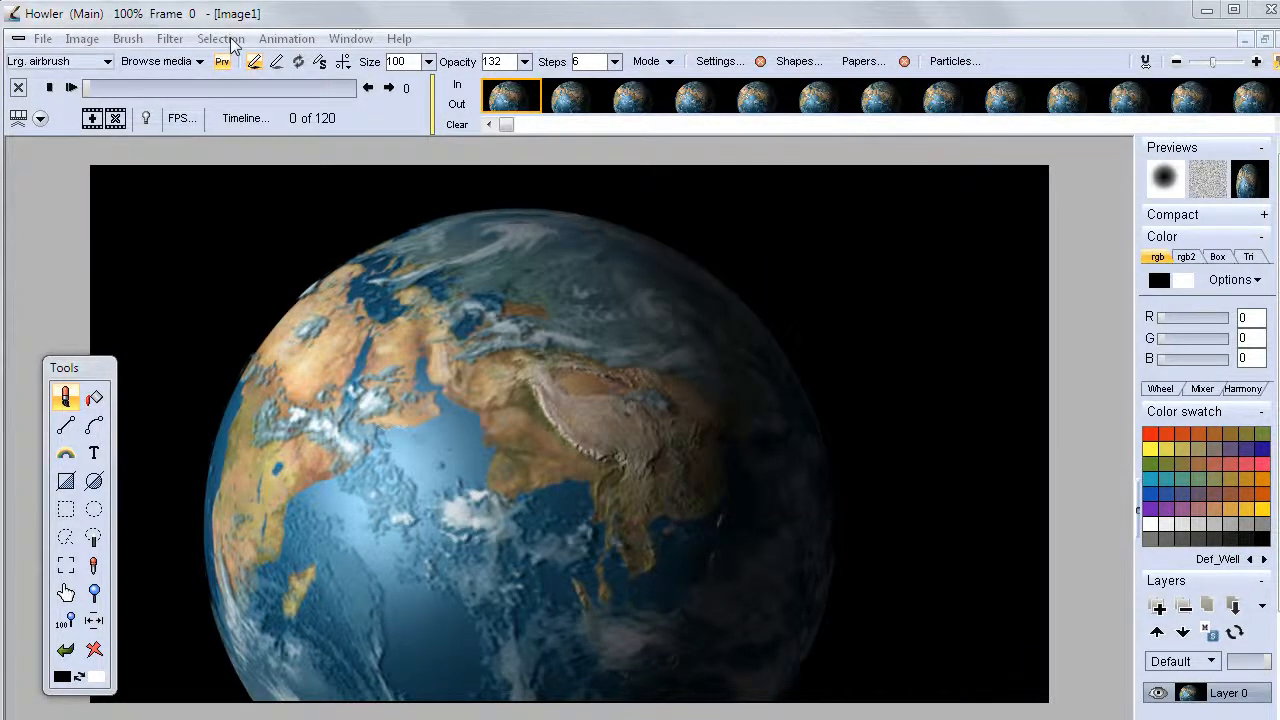
pyautogui.click(287, 38)
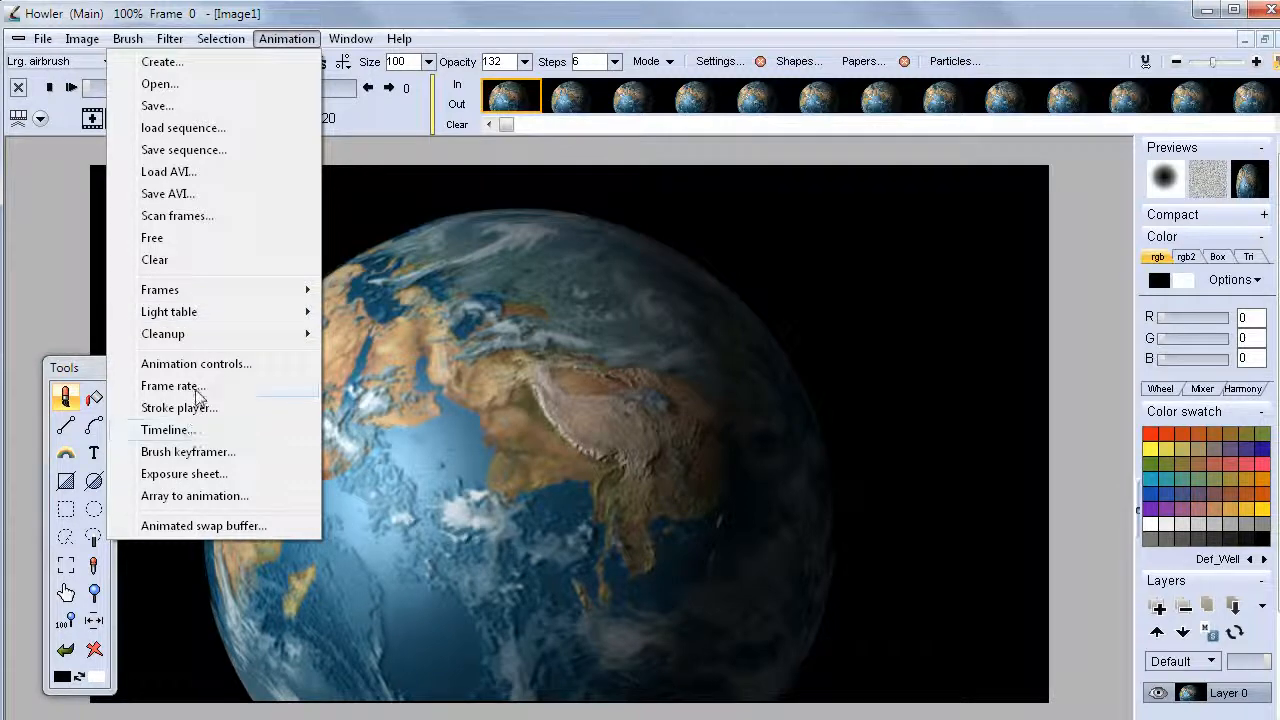
pyautogui.click(190, 386)
pyautogui.moveTo(566, 392); pyautogui.dragTo(482, 386)
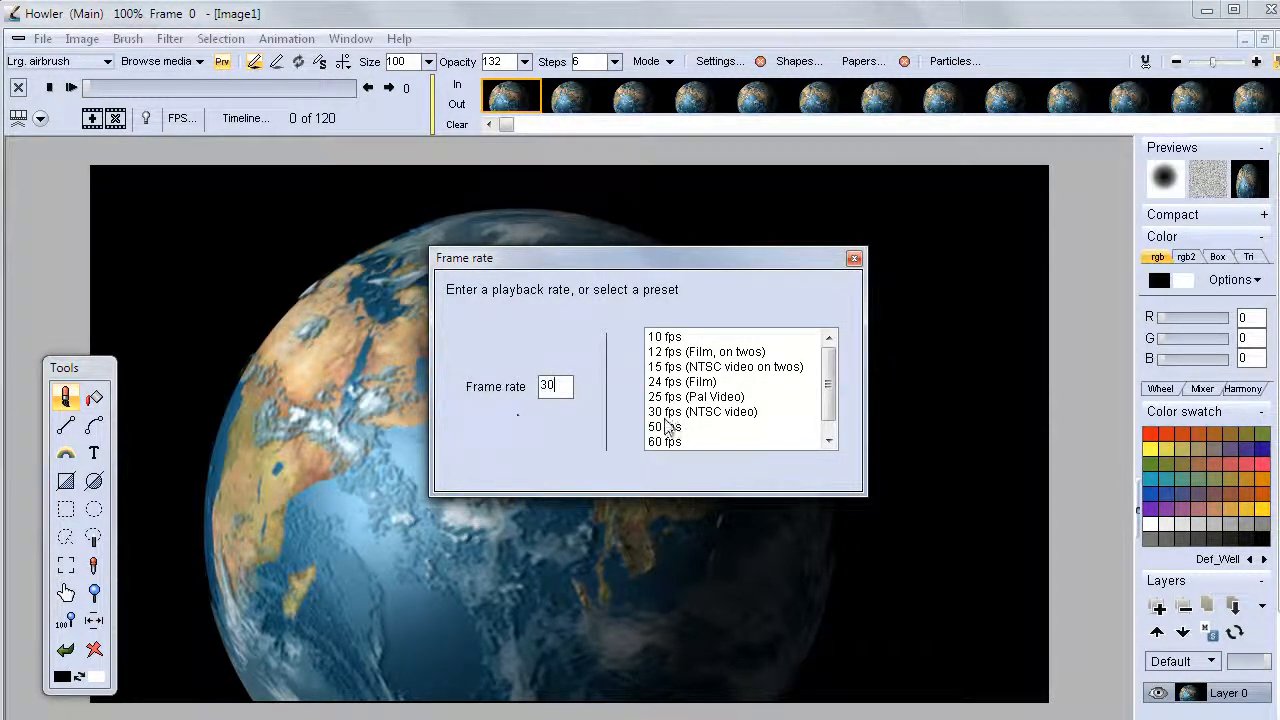
pyautogui.click(853, 258)
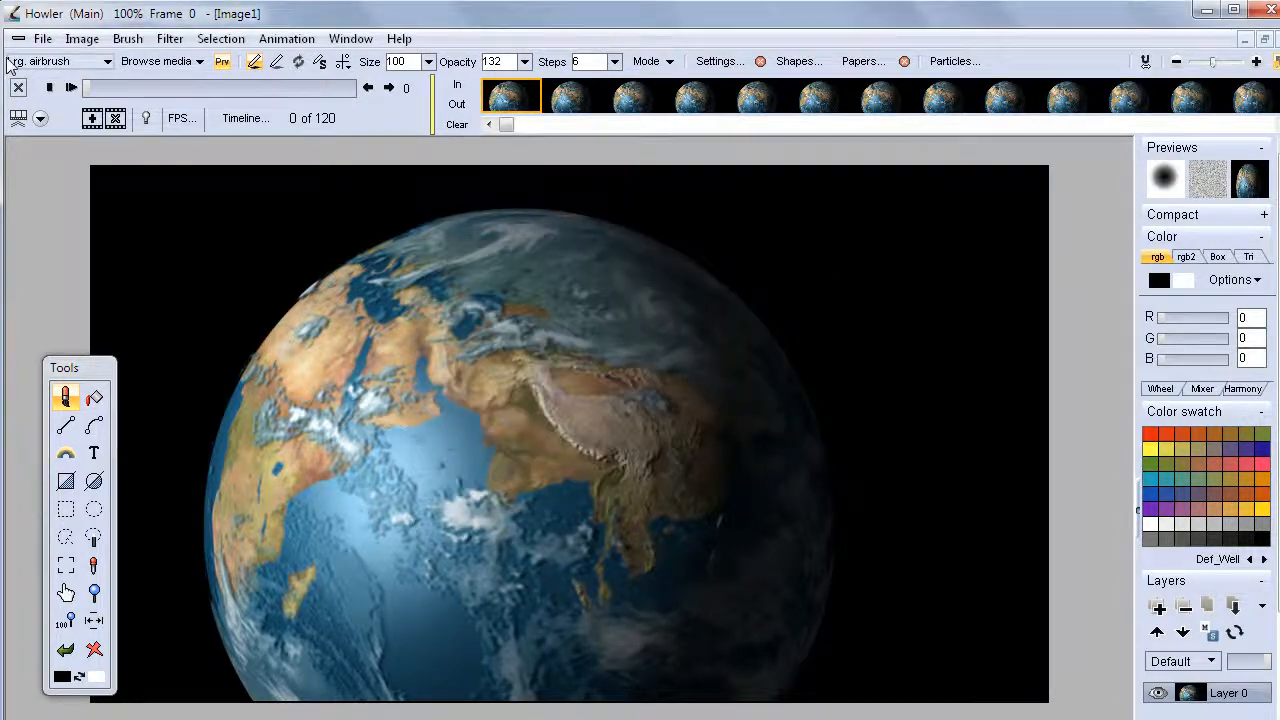
pyautogui.click(80, 88)
pyautogui.click(52, 88)
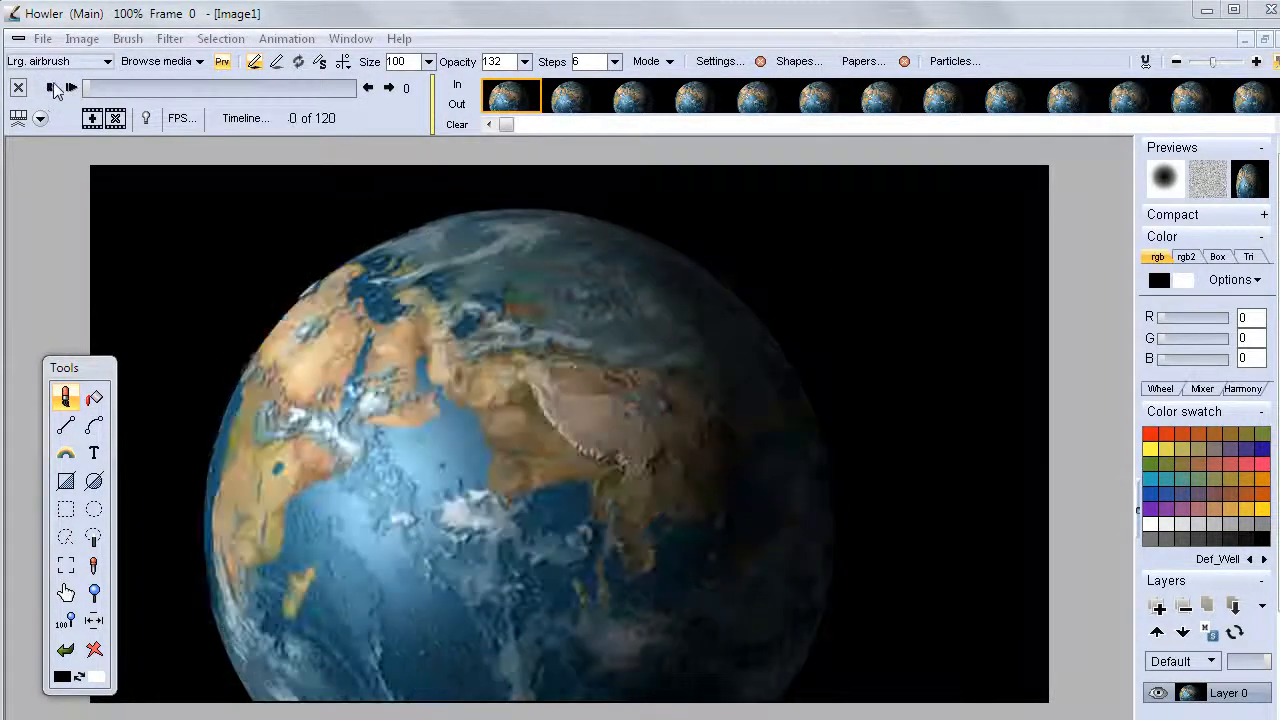
# Step: Save the animation as a dwa file named 1 in the spinningGlobe folder
pyautogui.click(300, 40)
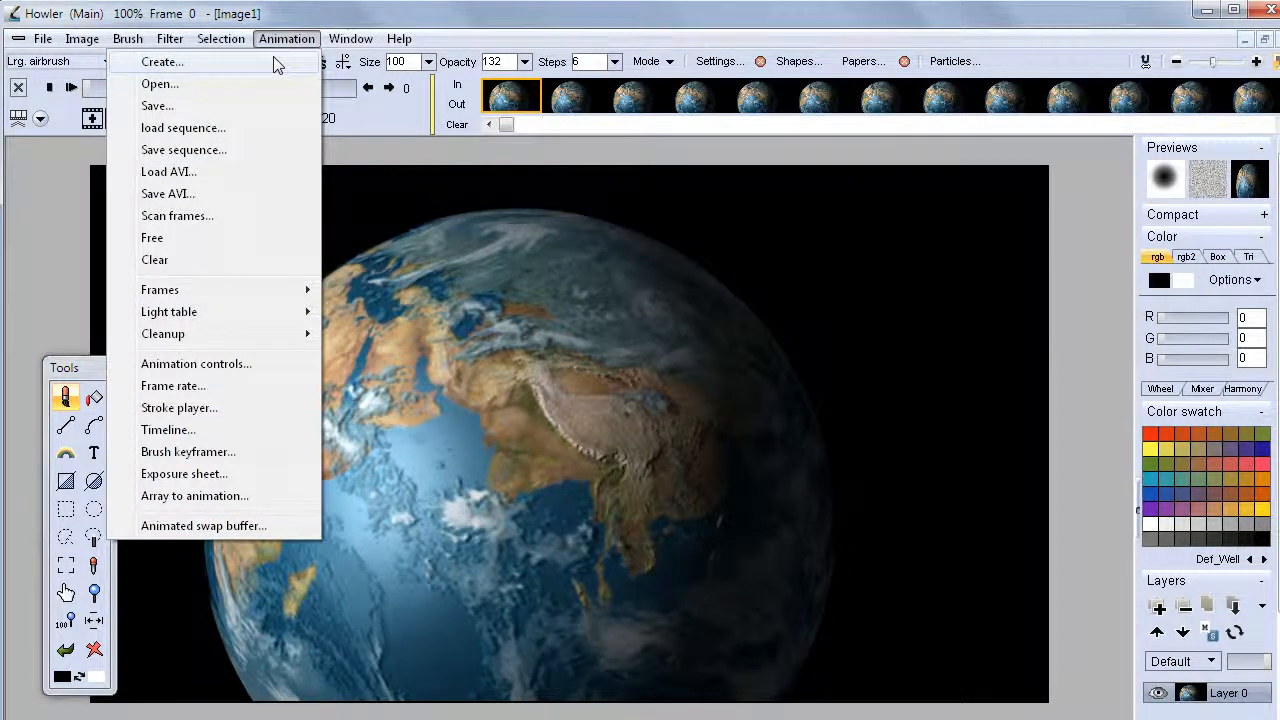
pyautogui.click(199, 106)
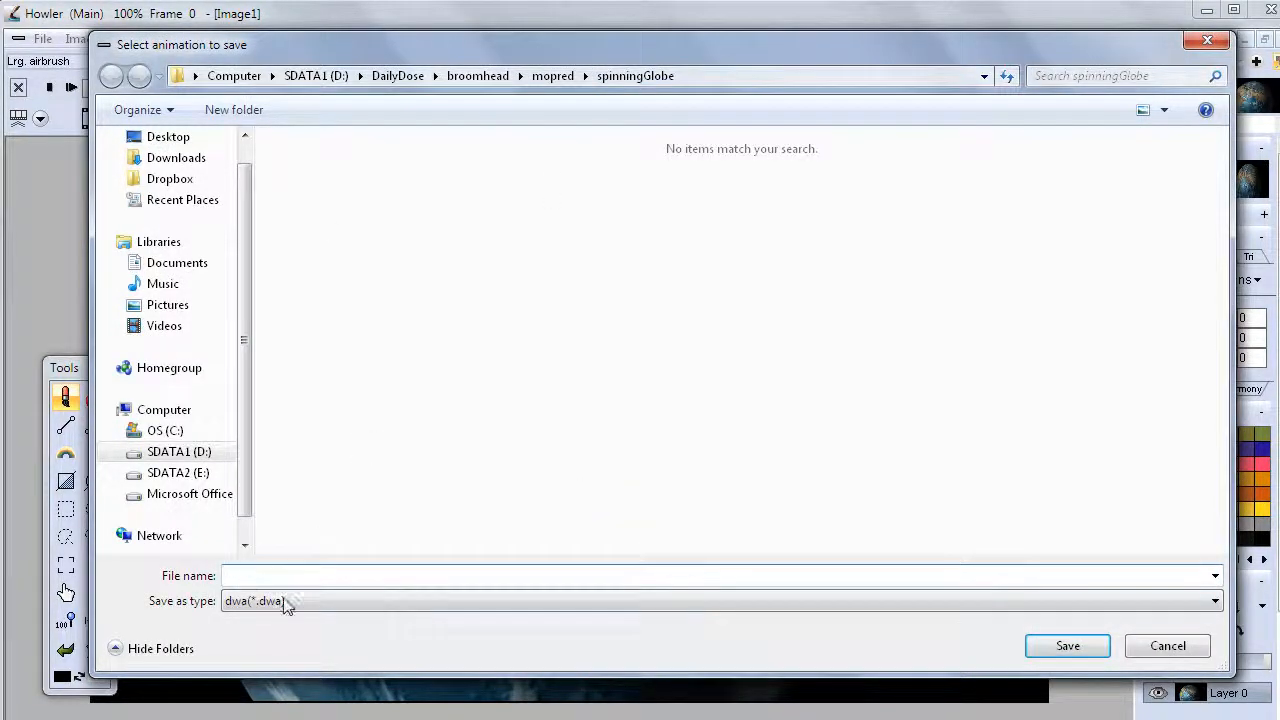
pyautogui.write('1')
pyautogui.click(1080, 646)
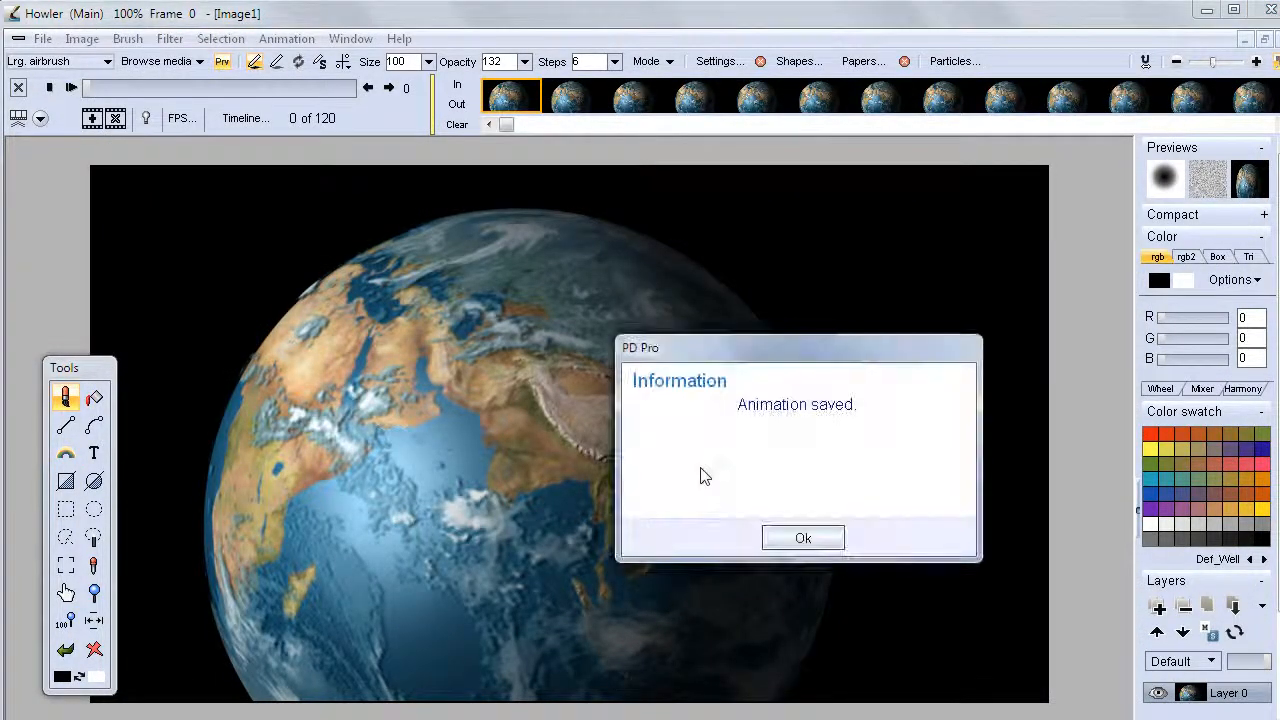
pyautogui.click(802, 537)
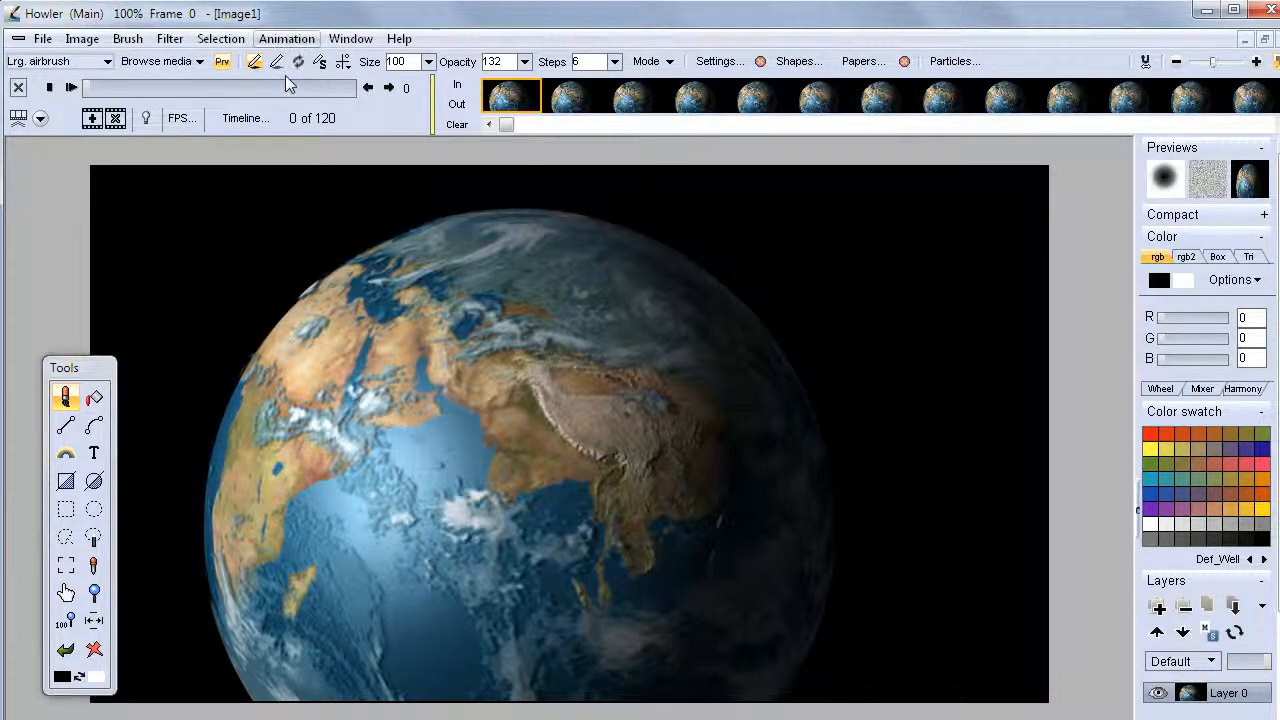
# Step: Scrub through the animation's frames and widen the filmstrip by shifting the divider beside it
pyautogui.moveTo(129, 94)
pyautogui.mouseDown()
pyautogui.moveTo(169, 89)
pyautogui.moveTo(84, 86)
pyautogui.moveTo(251, 95)
pyautogui.moveTo(55, 103)
pyautogui.moveTo(143, 92)
pyautogui.moveTo(107, 97)
pyautogui.mouseUp()
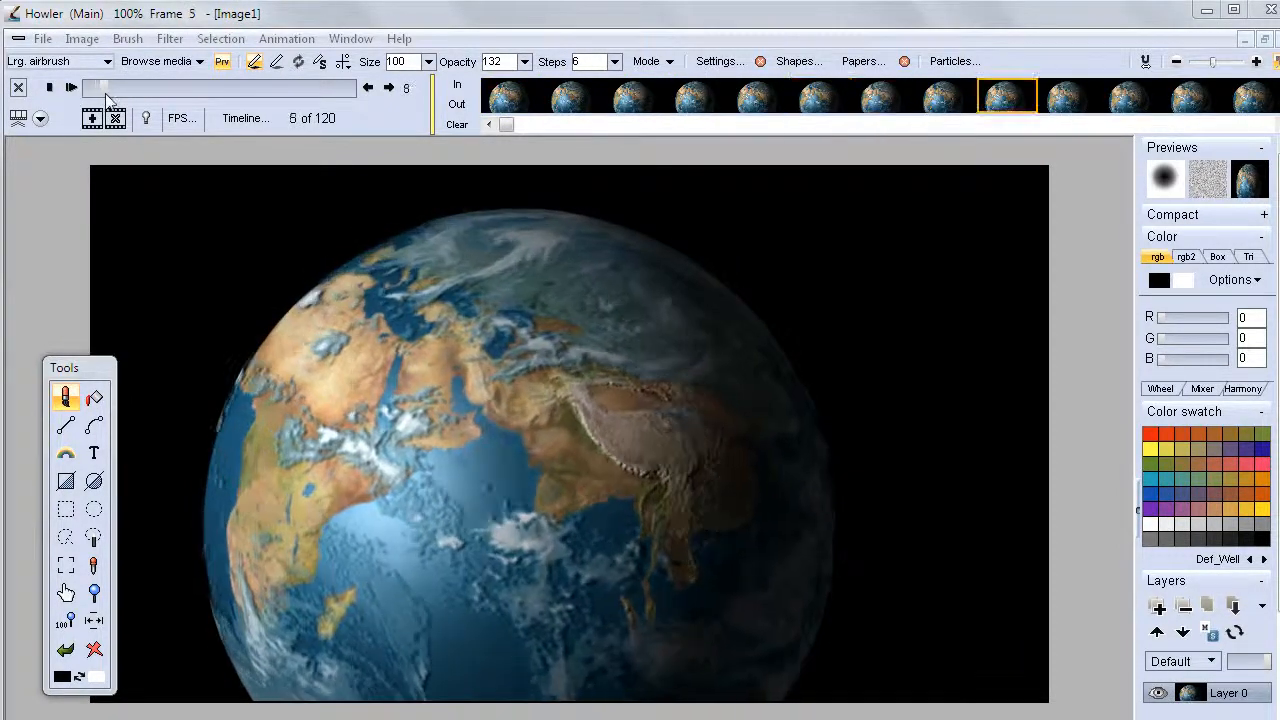
pyautogui.moveTo(338, 92); pyautogui.dragTo(274, 94)
pyautogui.moveTo(425, 100); pyautogui.dragTo(330, 100)
pyautogui.moveTo(418, 95); pyautogui.dragTo(598, 112)
pyautogui.moveTo(418, 100); pyautogui.dragTo(418, 103)
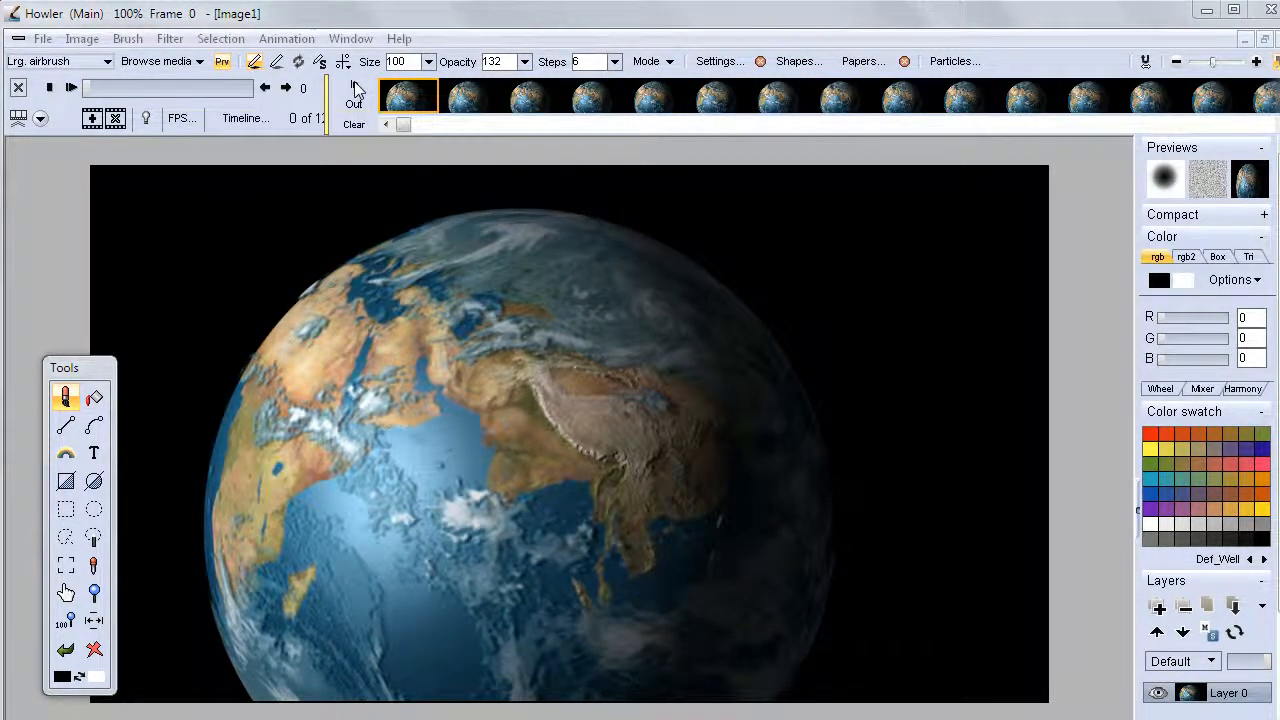
# Step: Mark the block of frames from the first frame through frame 31 and delete it from the animation
pyautogui.moveTo(405, 125); pyautogui.dragTo(1214, 100)
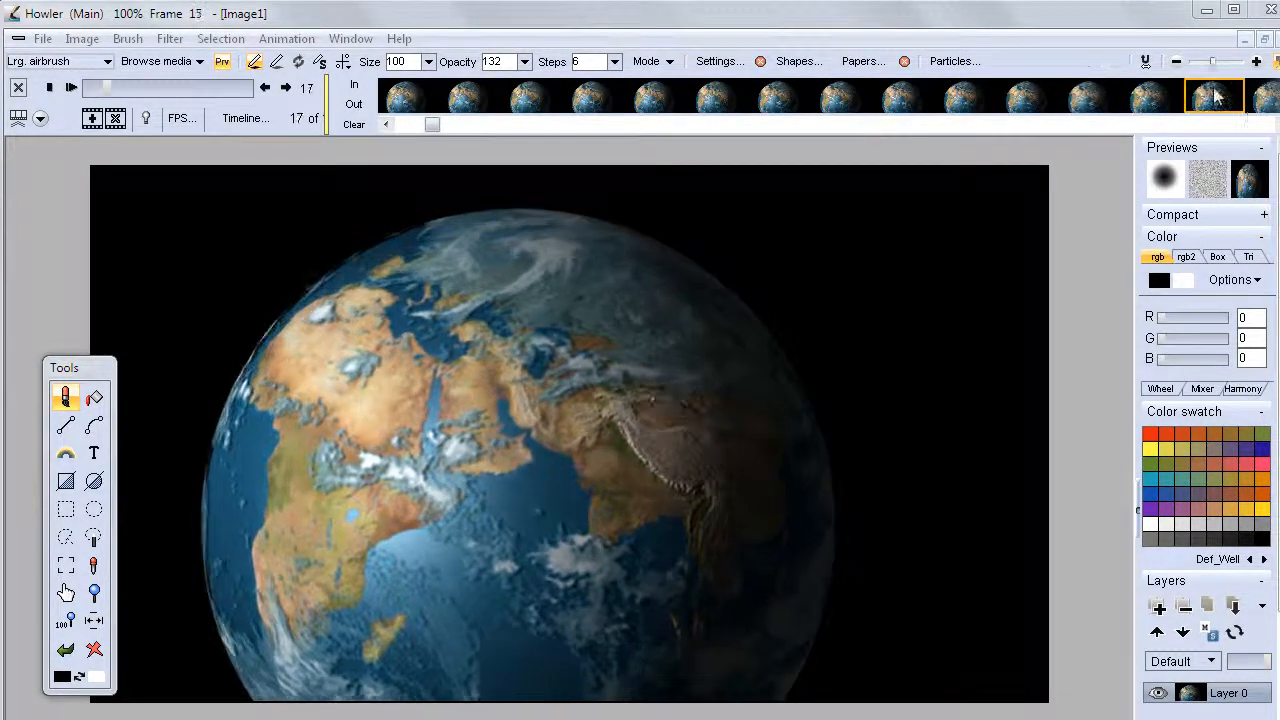
pyautogui.moveTo(106, 88)
pyautogui.mouseDown()
pyautogui.moveTo(152, 93)
pyautogui.moveTo(129, 93)
pyautogui.mouseUp()
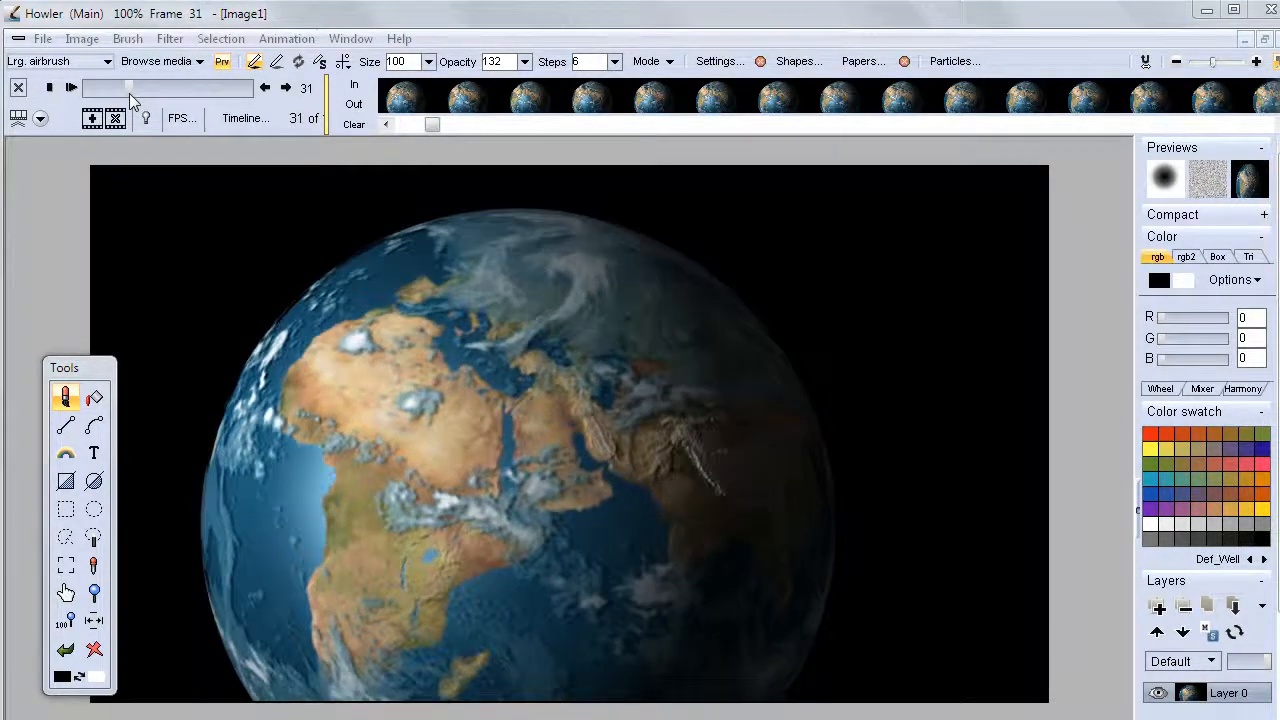
pyautogui.moveTo(437, 126); pyautogui.dragTo(569, 126)
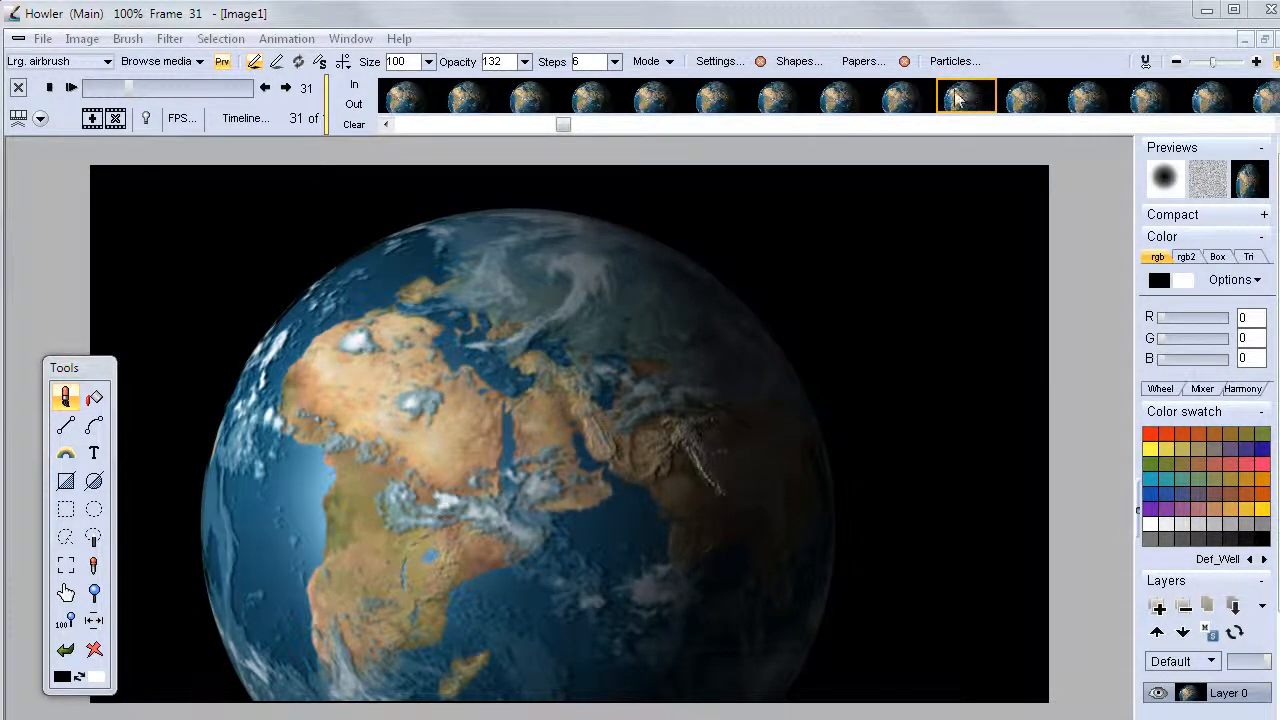
pyautogui.click(360, 104)
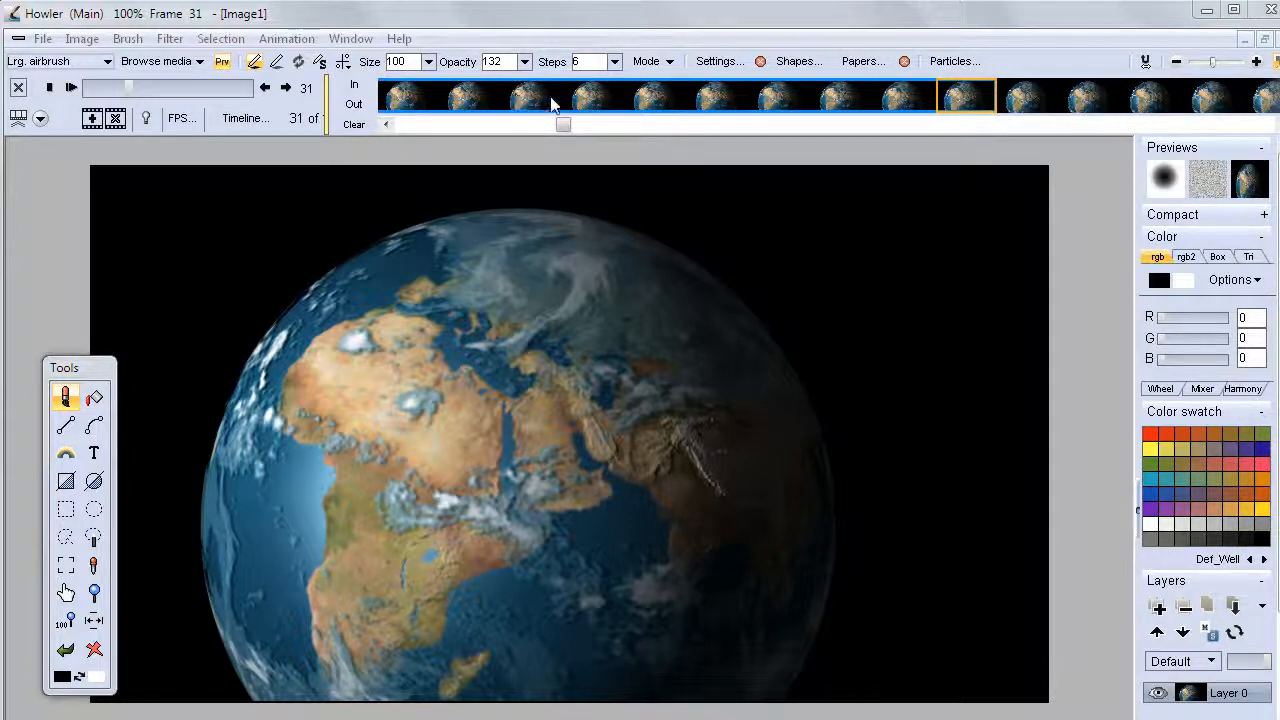
pyautogui.rightClick(448, 100)
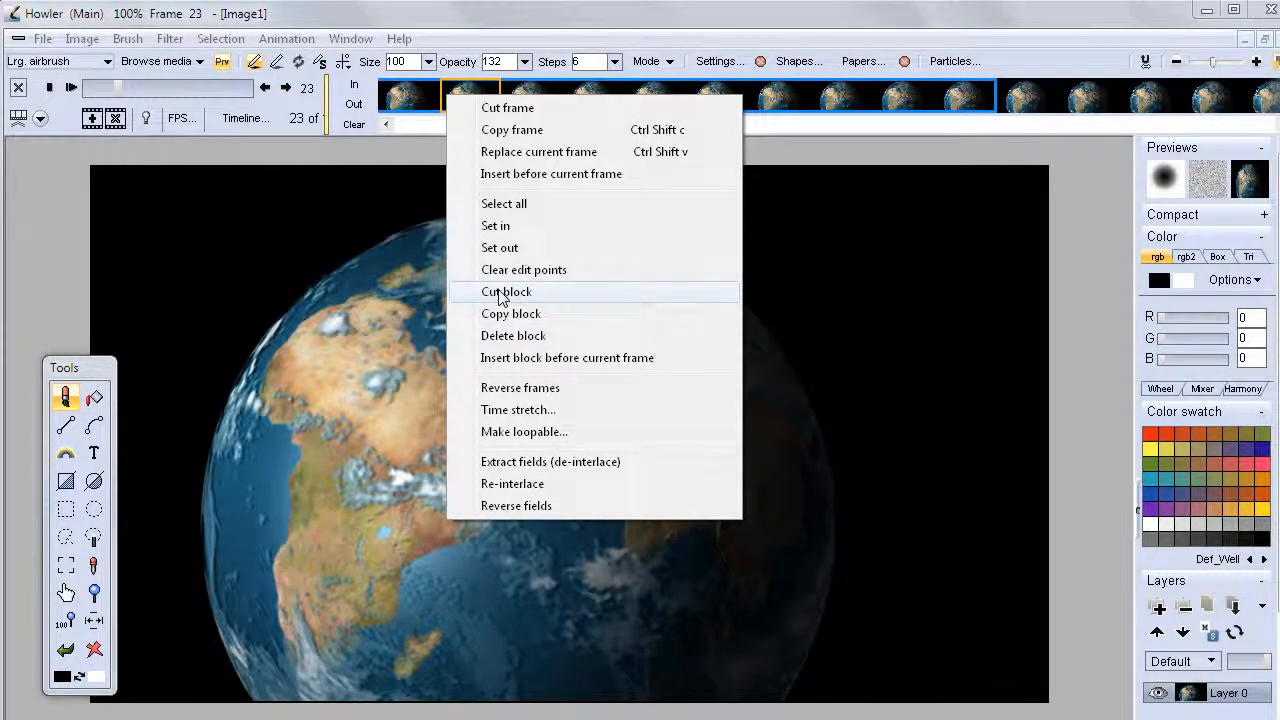
pyautogui.click(516, 337)
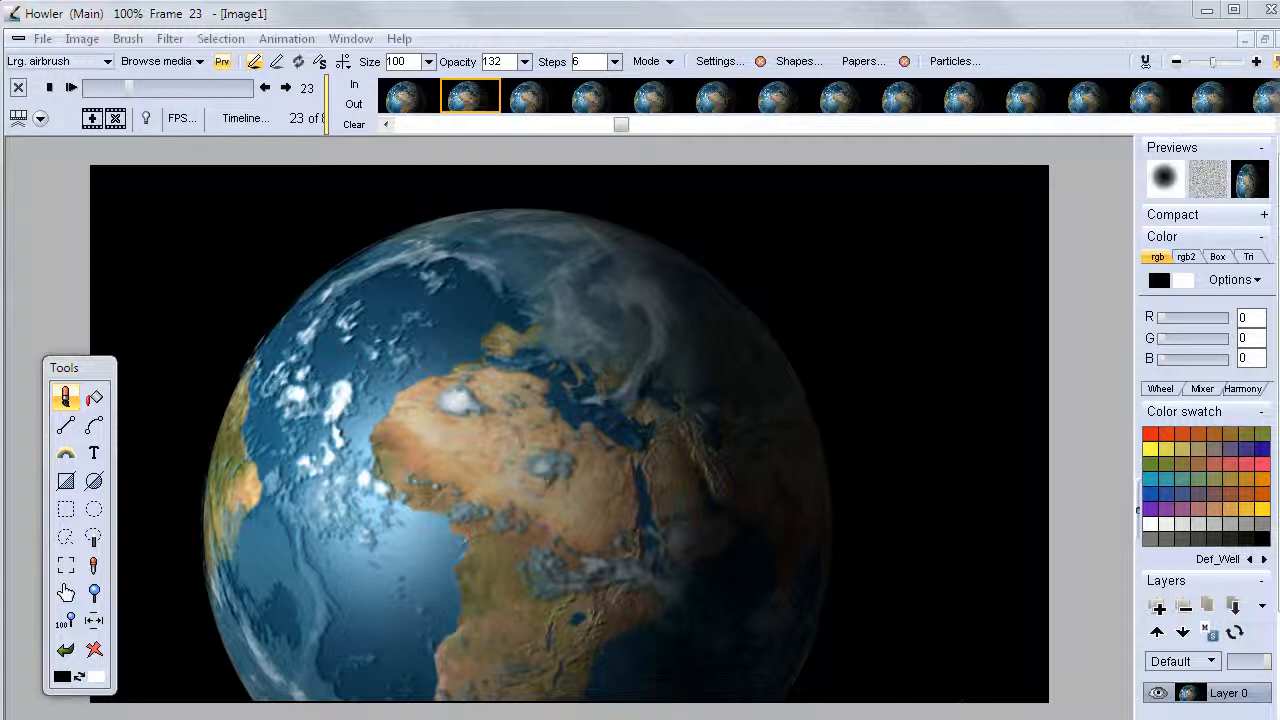
# Step: Examine the shortened animation from its first frame to its last to find where to make the second cut
pyautogui.click(420, 103)
pyautogui.click(443, 125)
pyautogui.click(443, 125)
pyautogui.moveTo(601, 124); pyautogui.dragTo(405, 124)
pyautogui.click(413, 97)
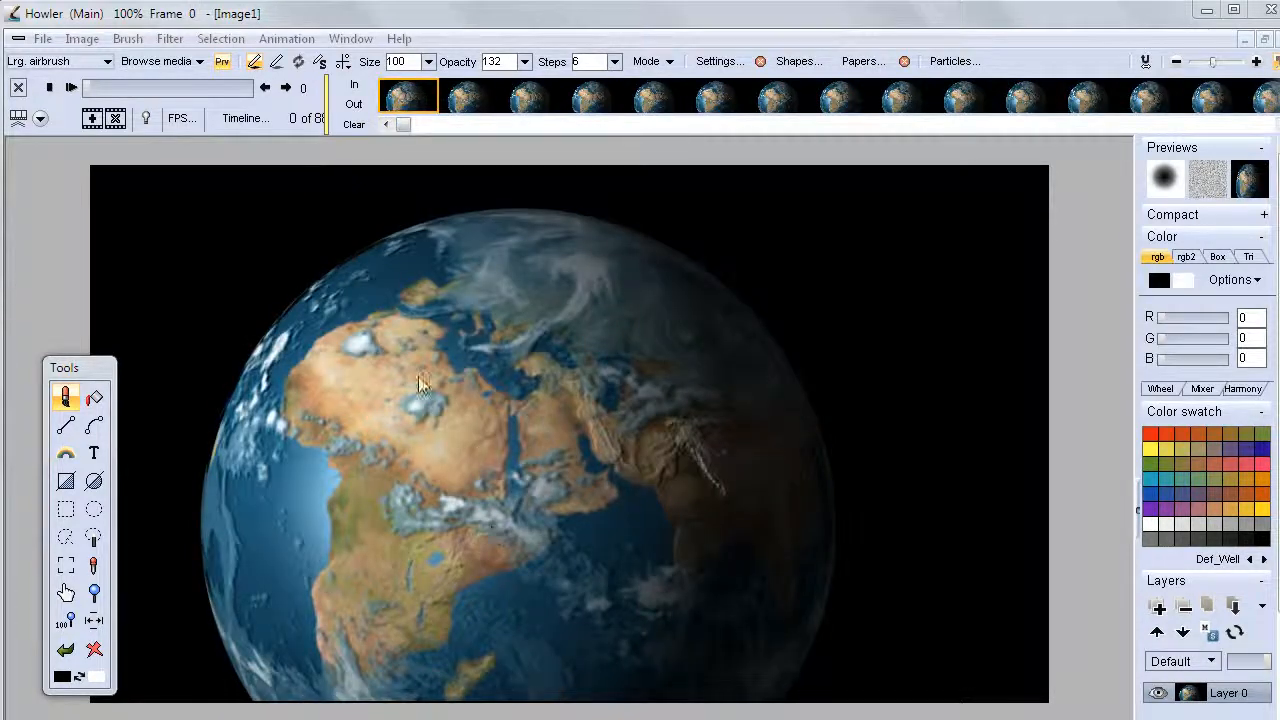
pyautogui.moveTo(403, 124); pyautogui.dragTo(540, 128)
pyautogui.click(832, 104)
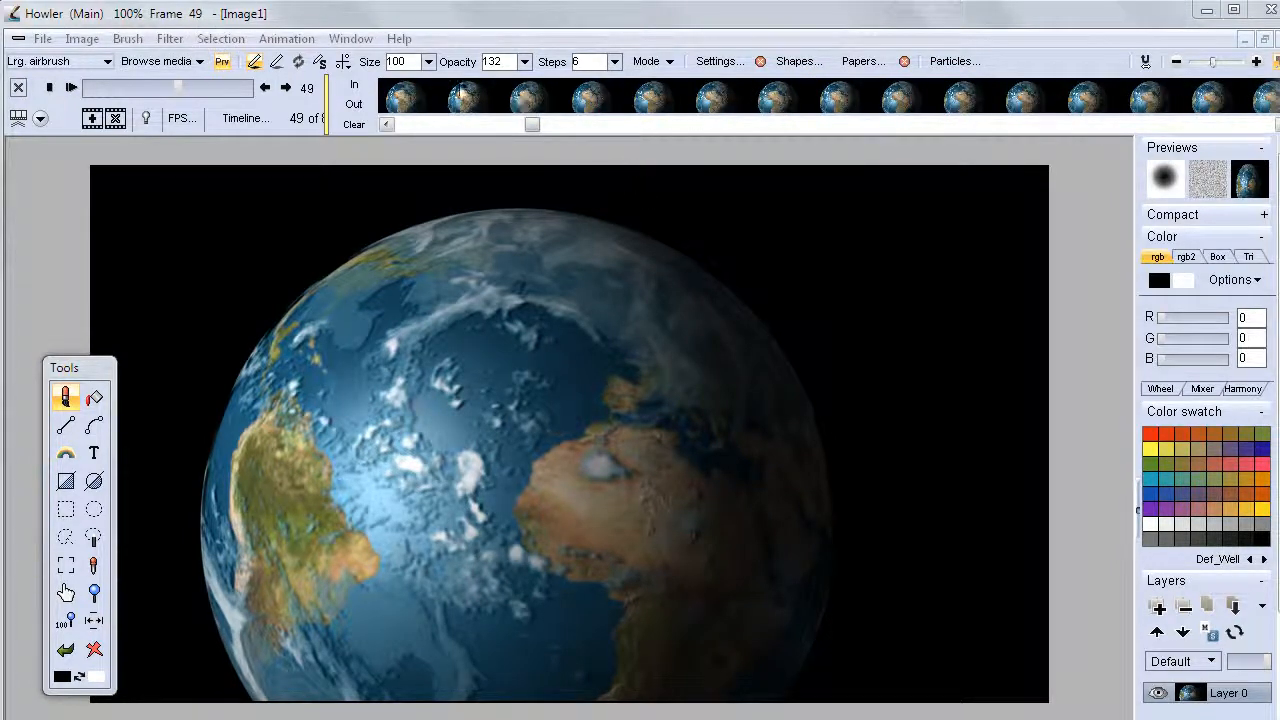
pyautogui.click(249, 88)
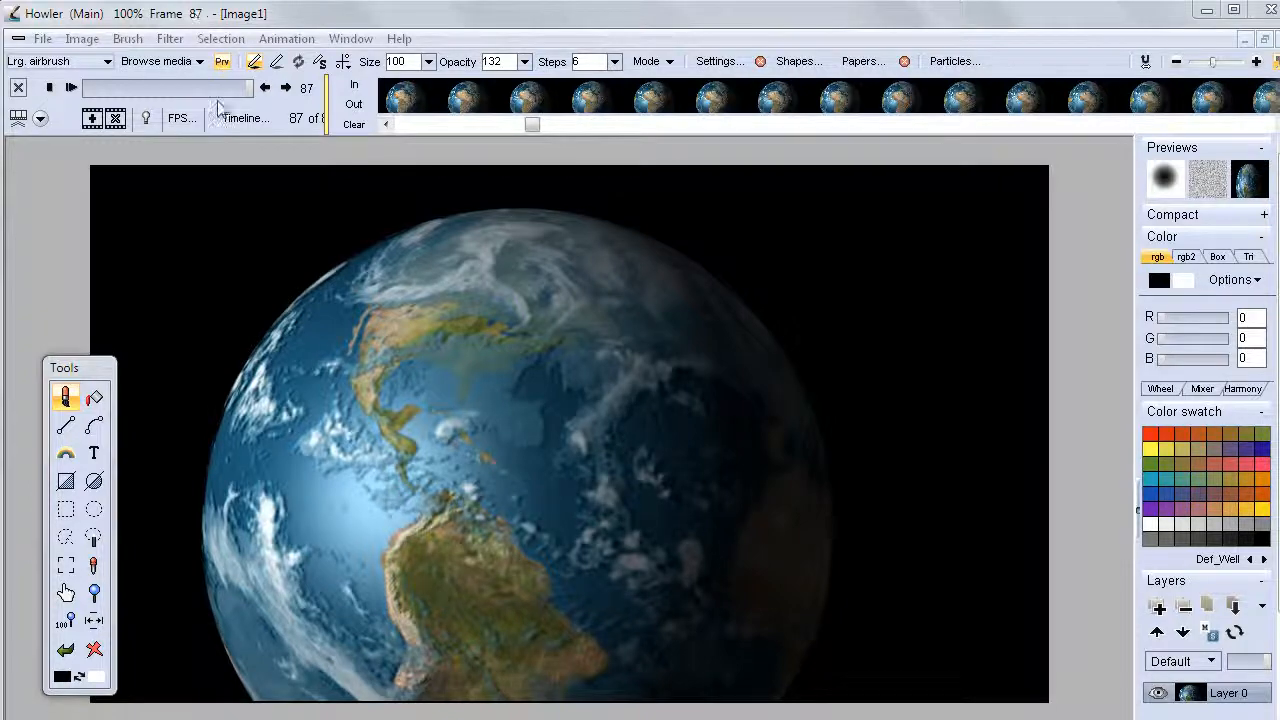
pyautogui.moveTo(253, 90); pyautogui.dragTo(170, 96)
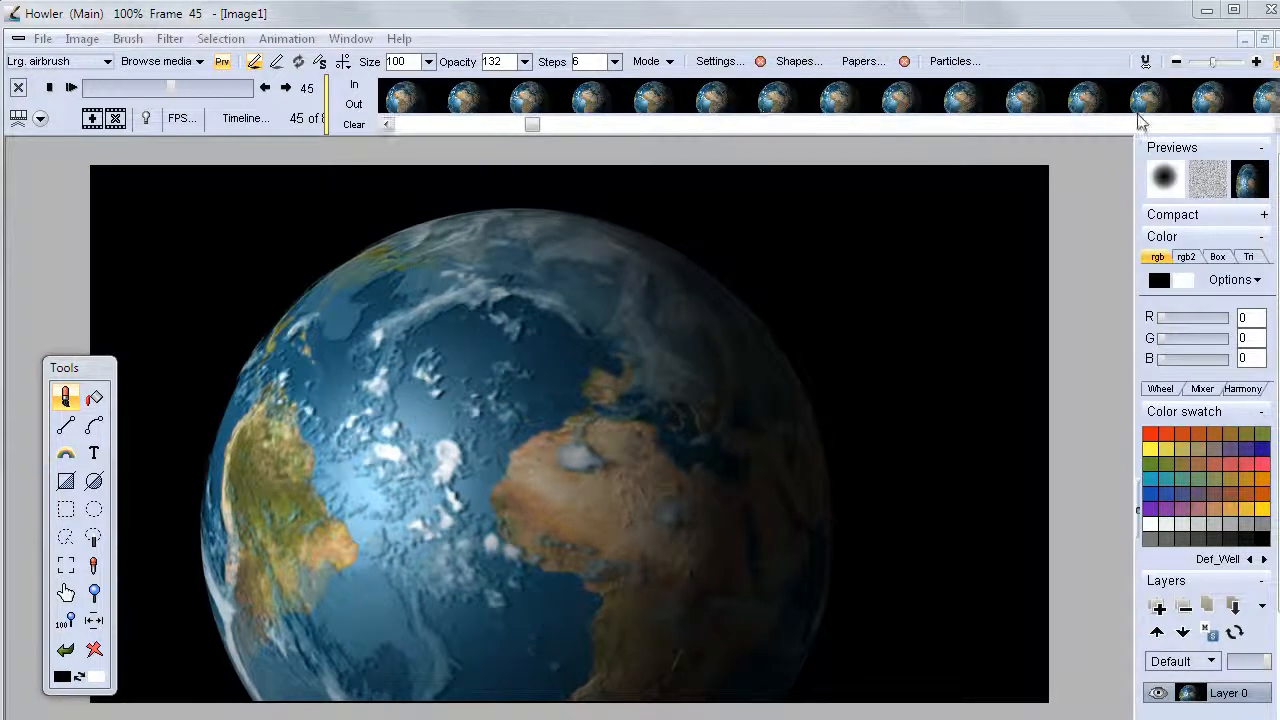
# Step: Mark the block from frame 51 through the last frame, 87, and delete it from the animation
pyautogui.moveTo(535, 128); pyautogui.dragTo(788, 130)
pyautogui.click(903, 100)
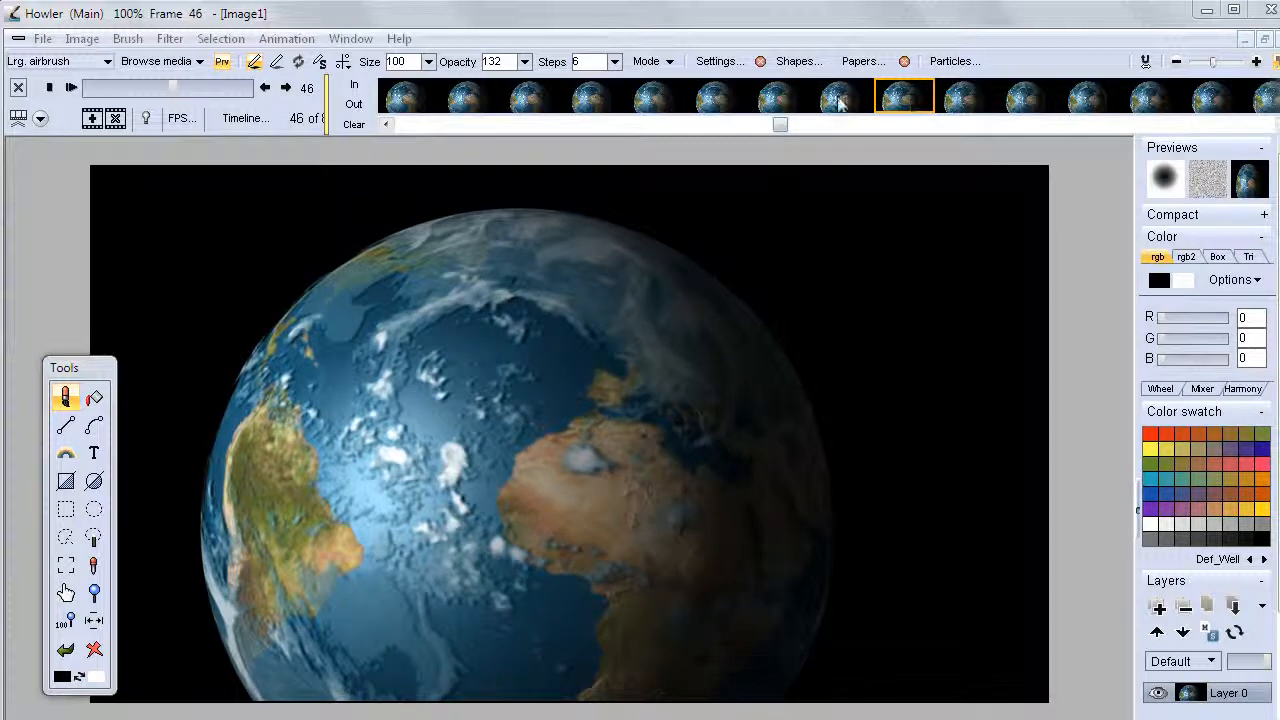
pyautogui.click(972, 102)
pyautogui.click(1035, 102)
pyautogui.click(1088, 101)
pyautogui.click(1150, 100)
pyautogui.click(1213, 100)
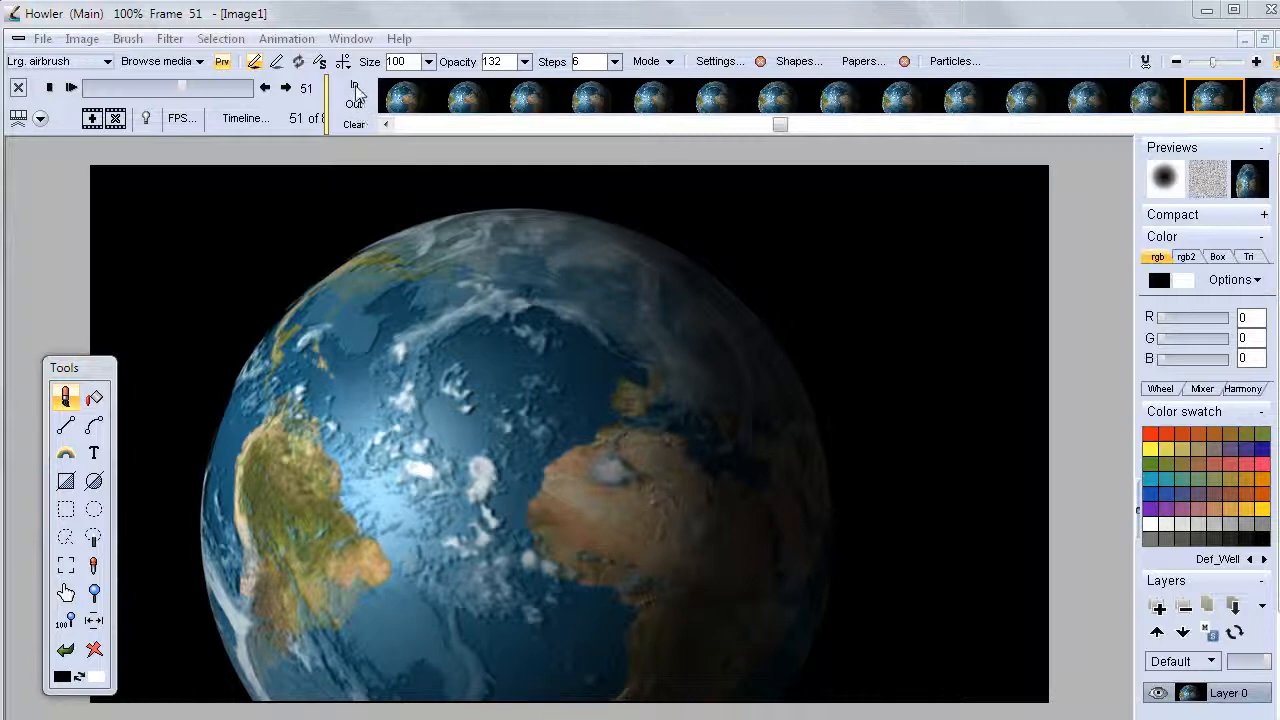
pyautogui.moveTo(782, 125); pyautogui.dragTo(1262, 125)
pyautogui.click(385, 100)
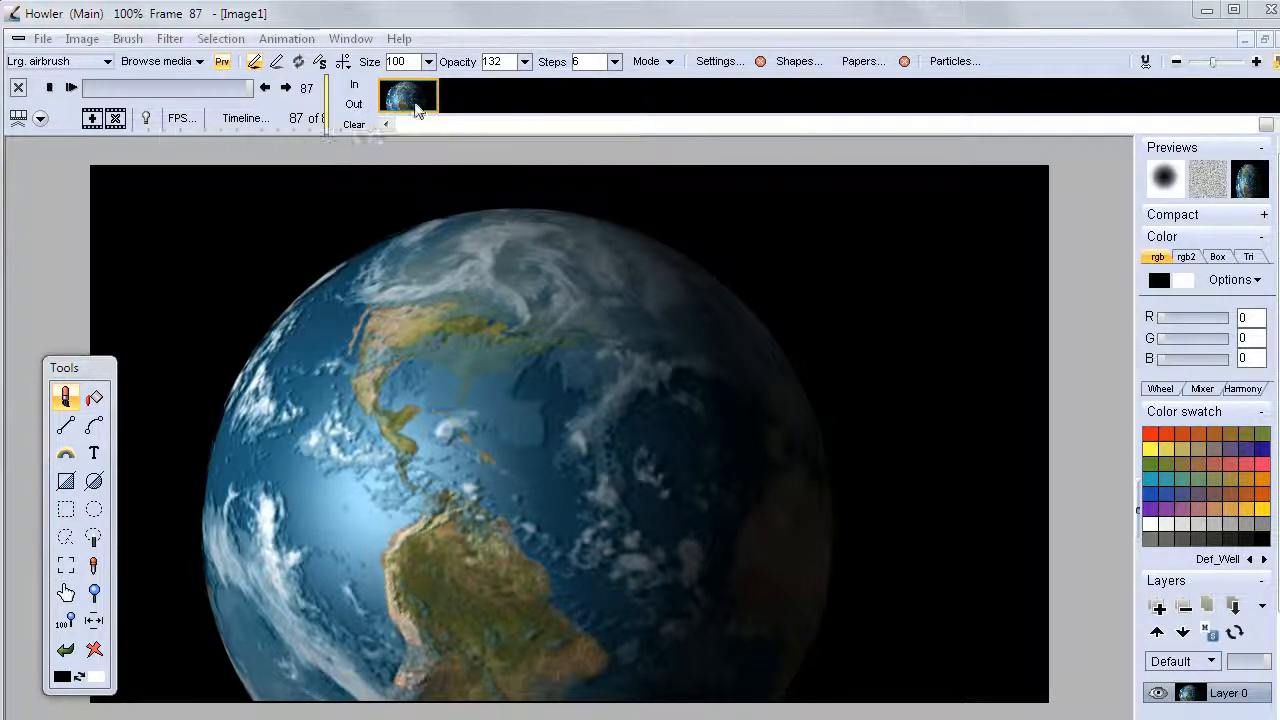
pyautogui.moveTo(1266, 125); pyautogui.dragTo(1150, 122)
pyautogui.rightClick(875, 86)
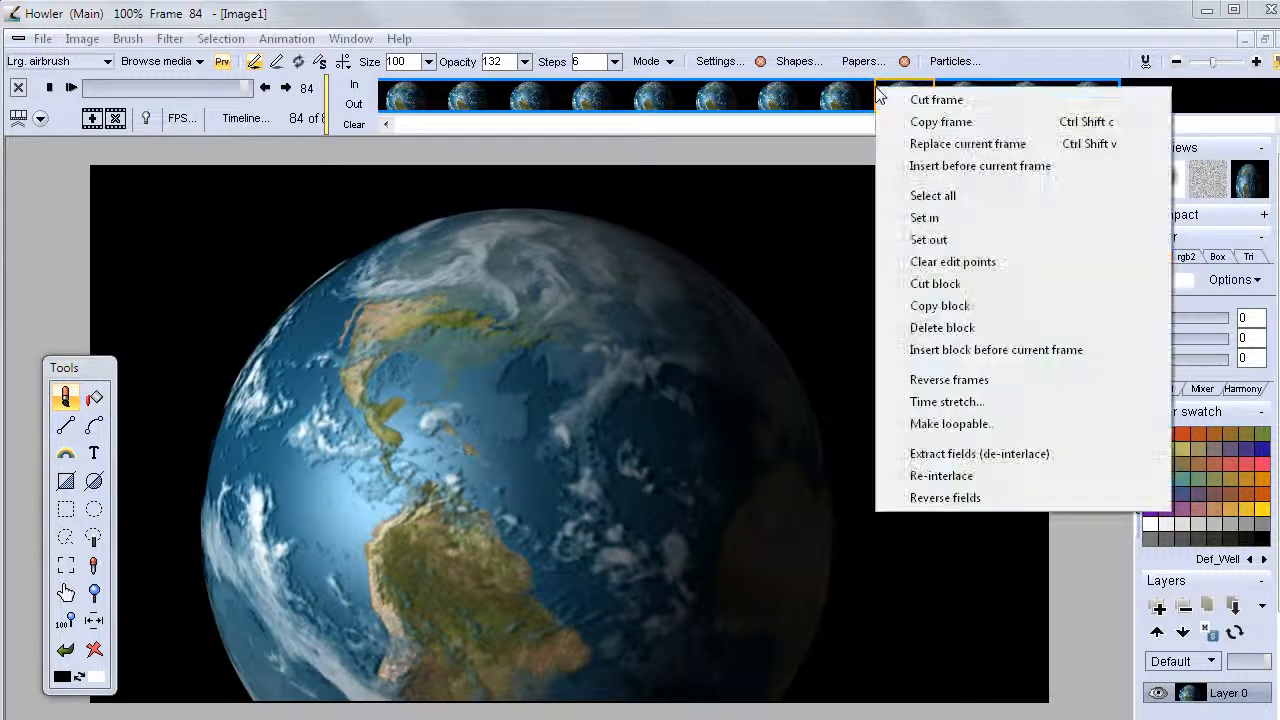
pyautogui.click(943, 331)
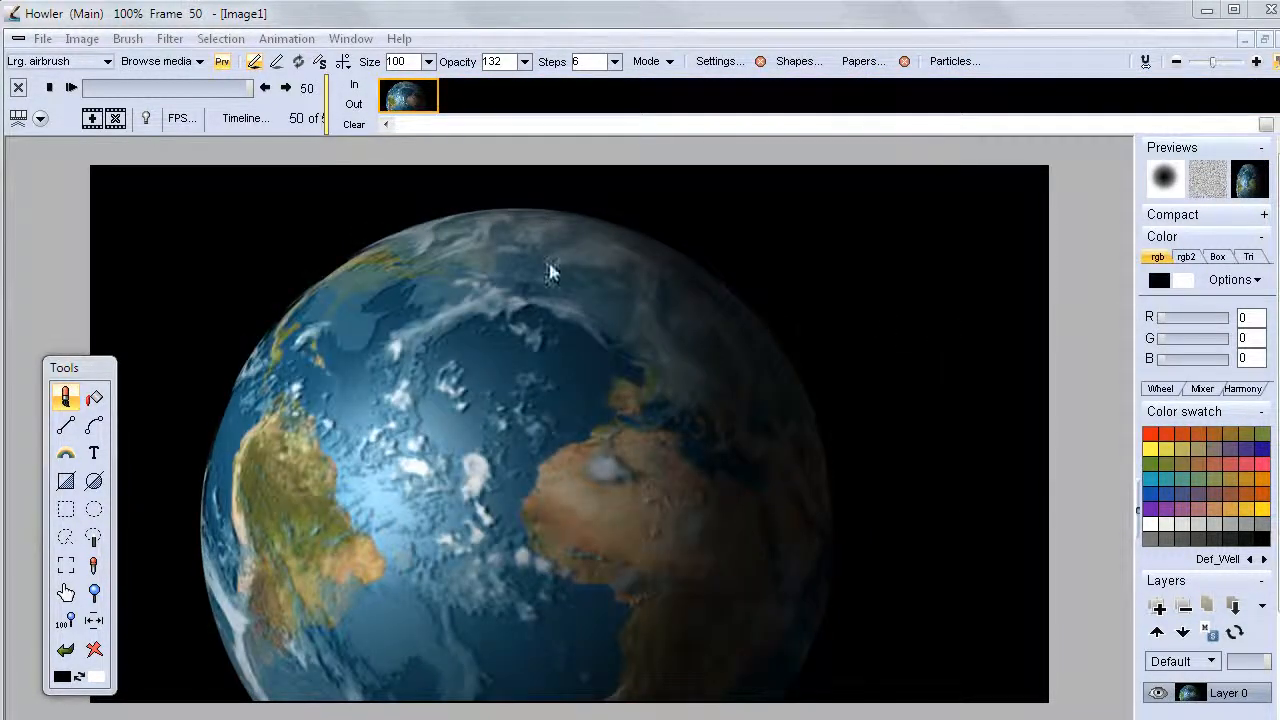
# Step: Widen the playback controls by shifting the divider beside the filmstrip, and check the last remaining frames
pyautogui.click(416, 126)
pyautogui.click(400, 127)
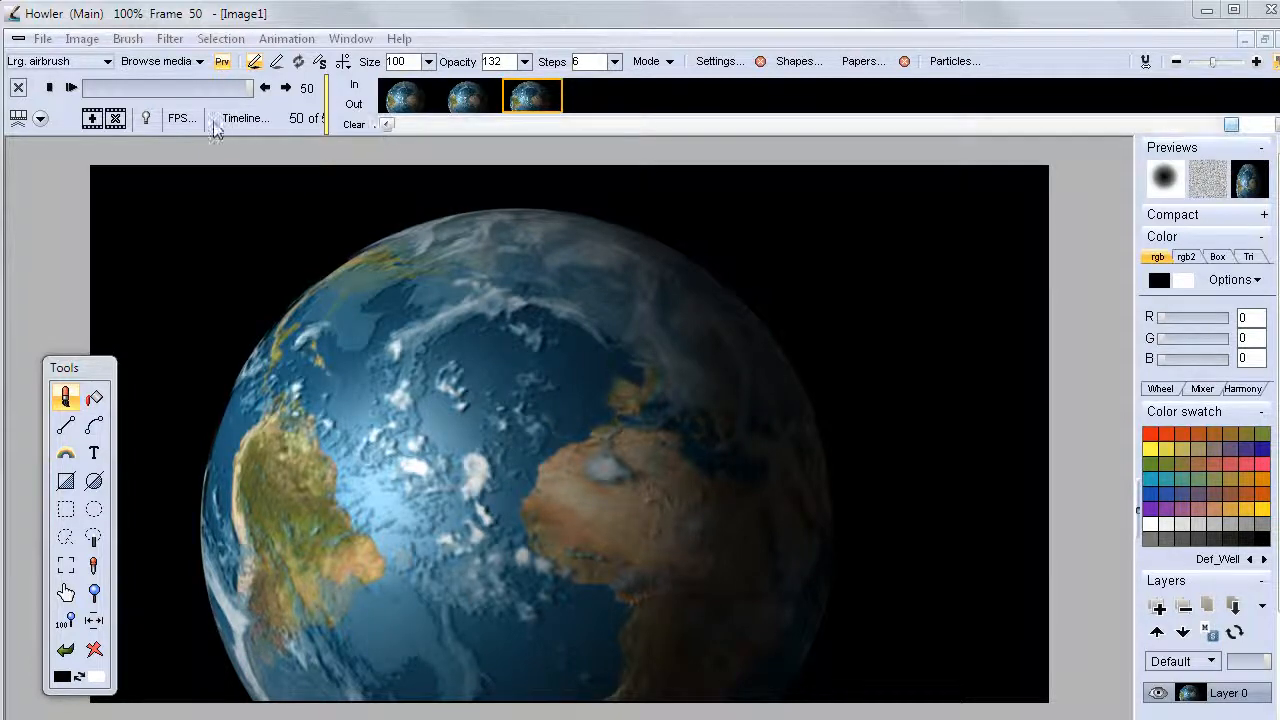
pyautogui.moveTo(322, 104); pyautogui.dragTo(428, 100)
pyautogui.click(567, 98)
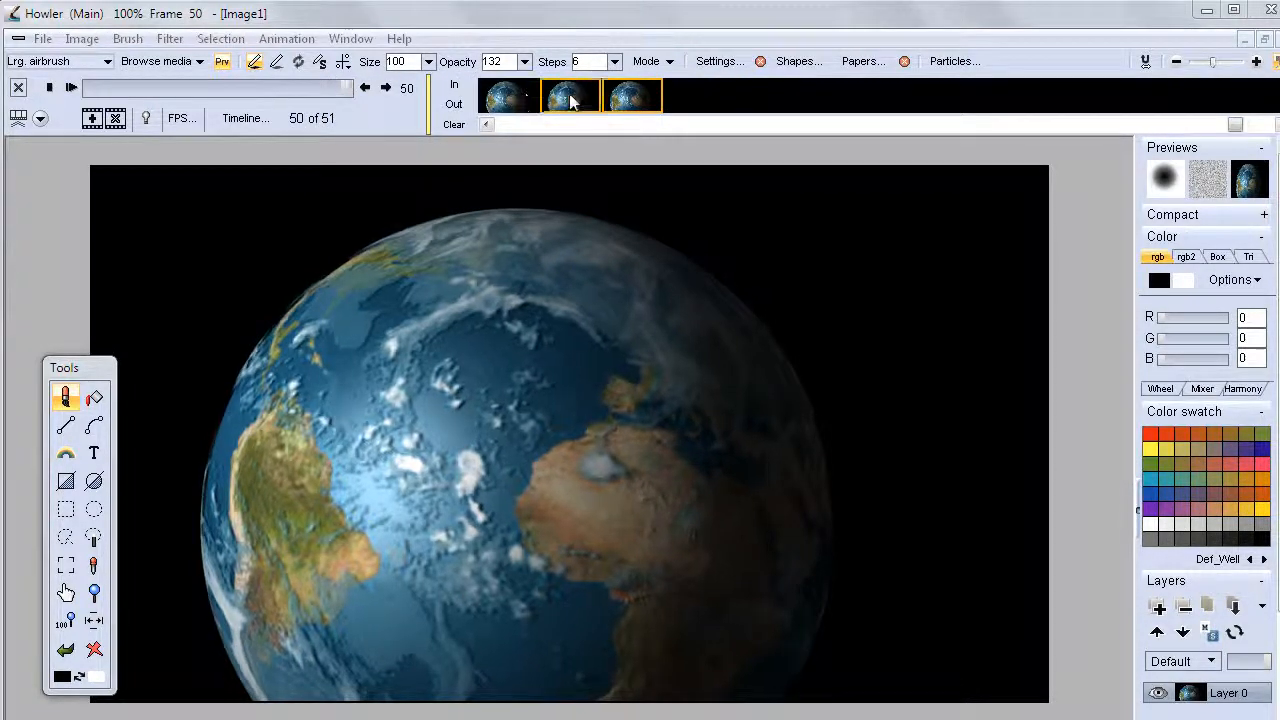
pyautogui.click(517, 97)
pyautogui.click(629, 97)
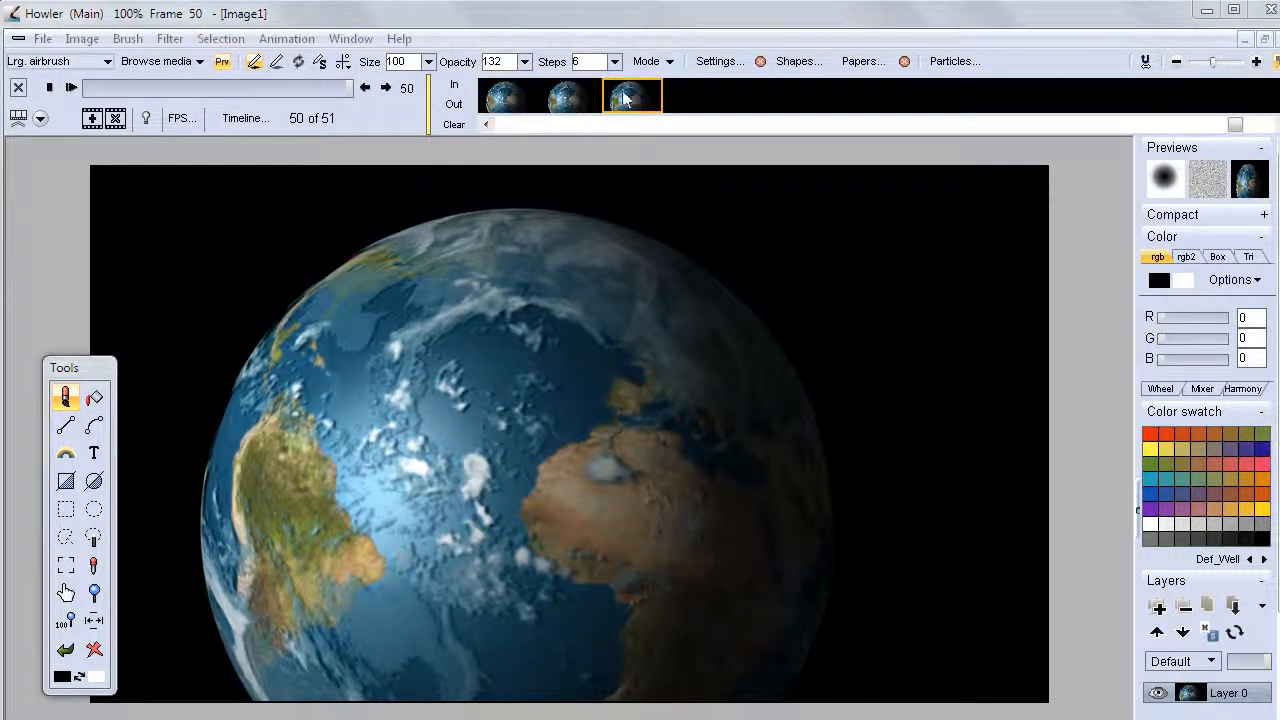
pyautogui.click(522, 125)
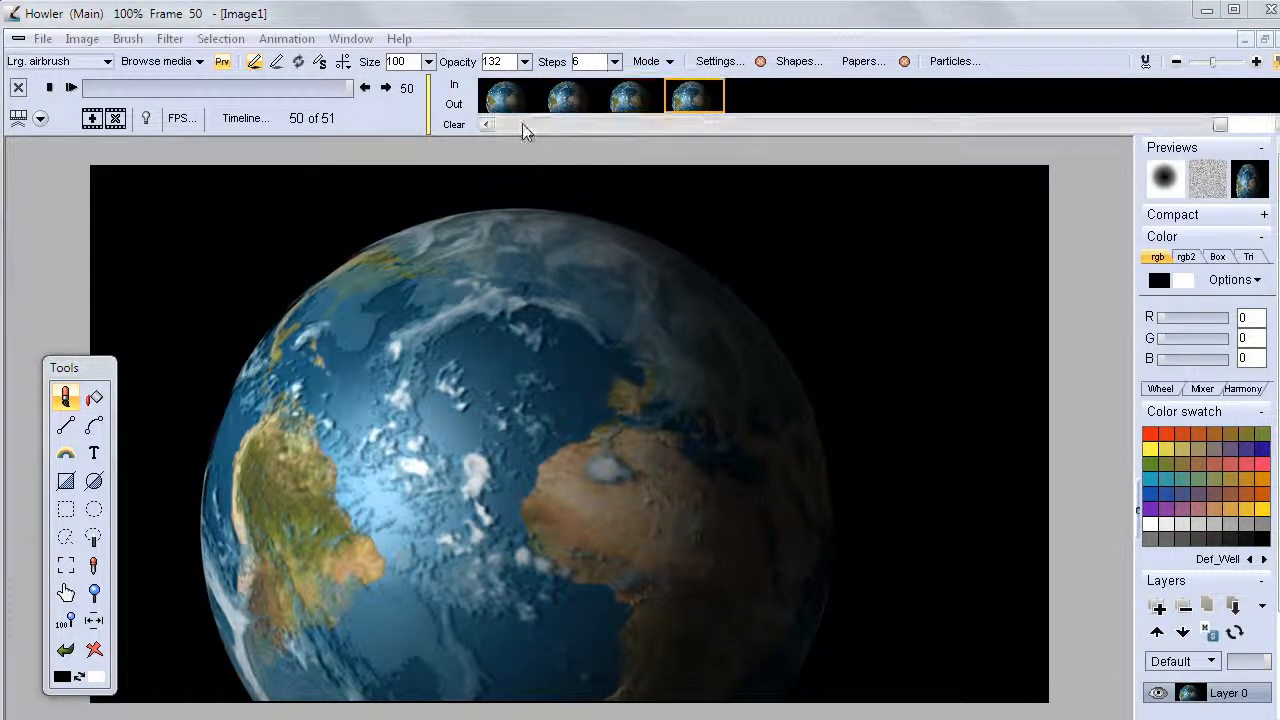
# Step: Save the trimmed animation as a dwa file named 2 in the spinningGlobe folder
pyautogui.moveTo(1222, 125); pyautogui.dragTo(494, 131)
pyautogui.click(287, 38)
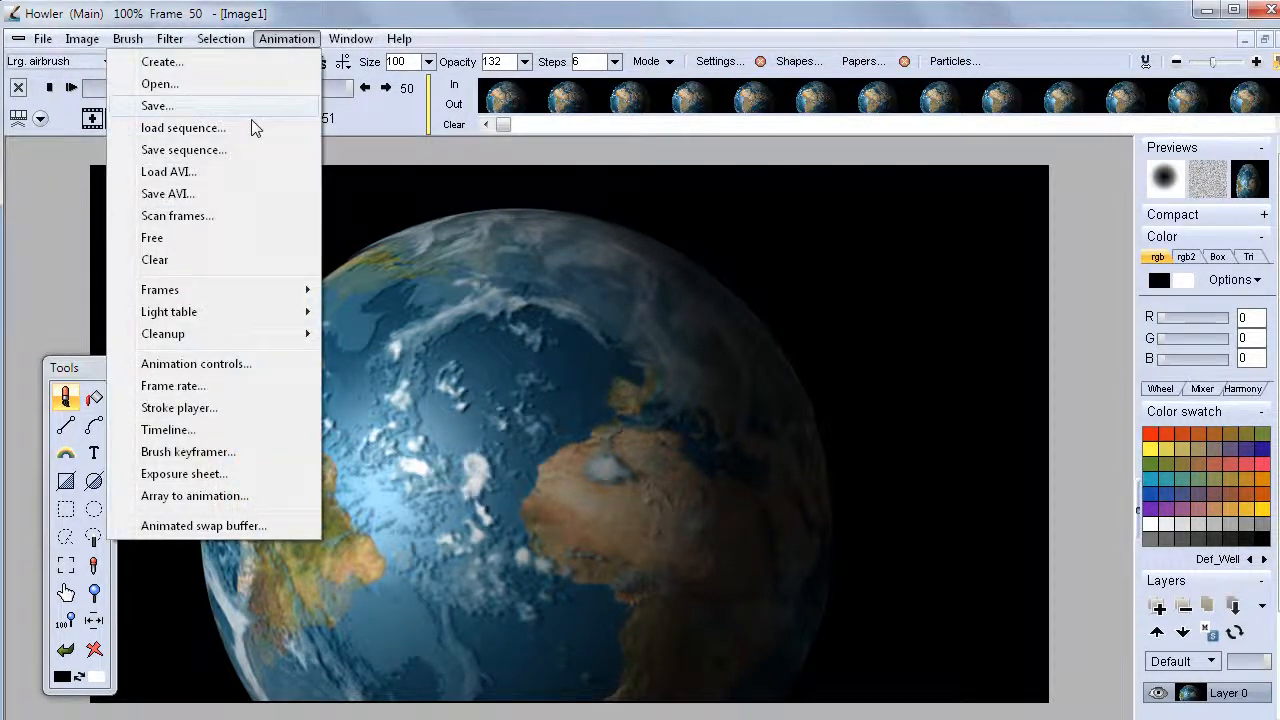
pyautogui.click(158, 105)
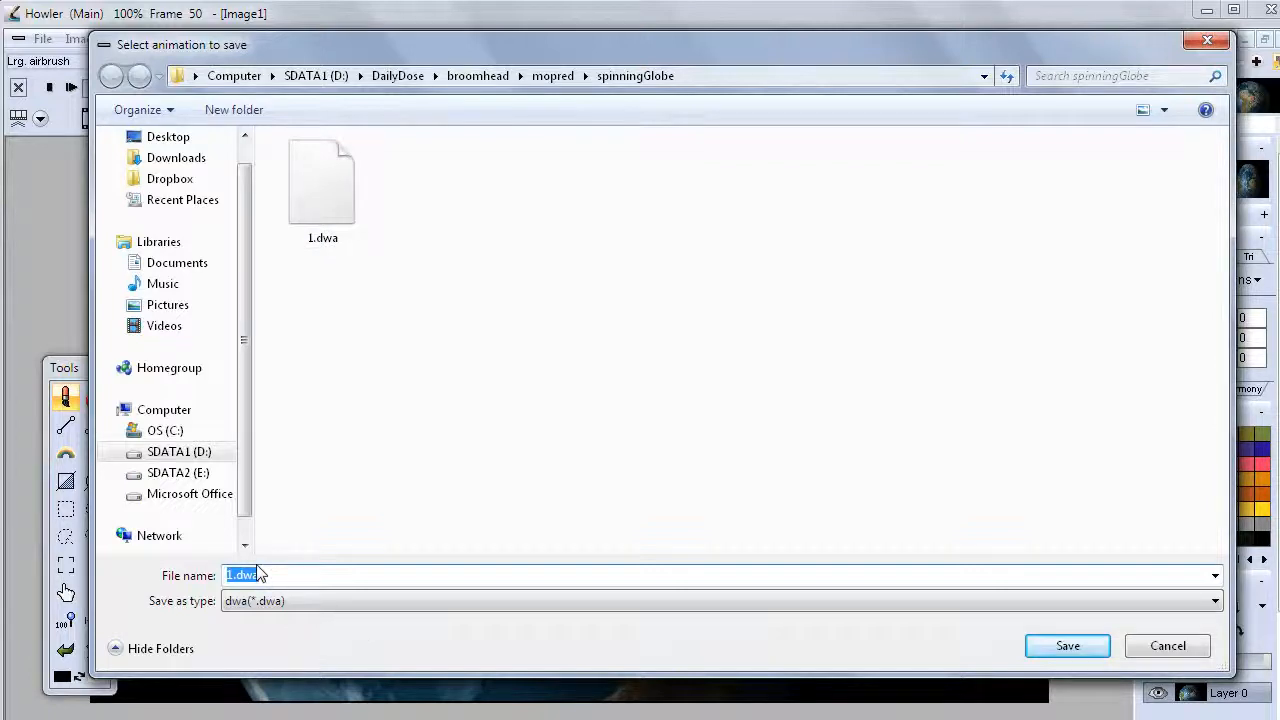
pyautogui.write('2')
pyautogui.click(1062, 646)
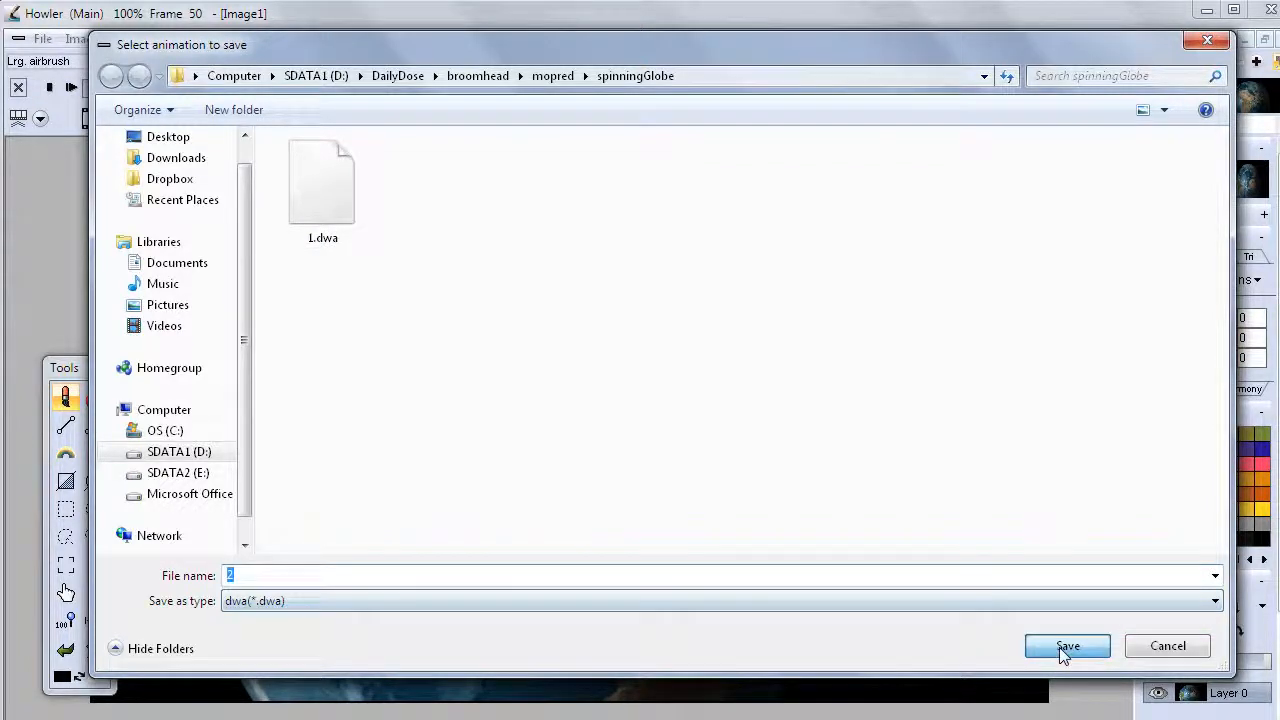
pyautogui.click(803, 539)
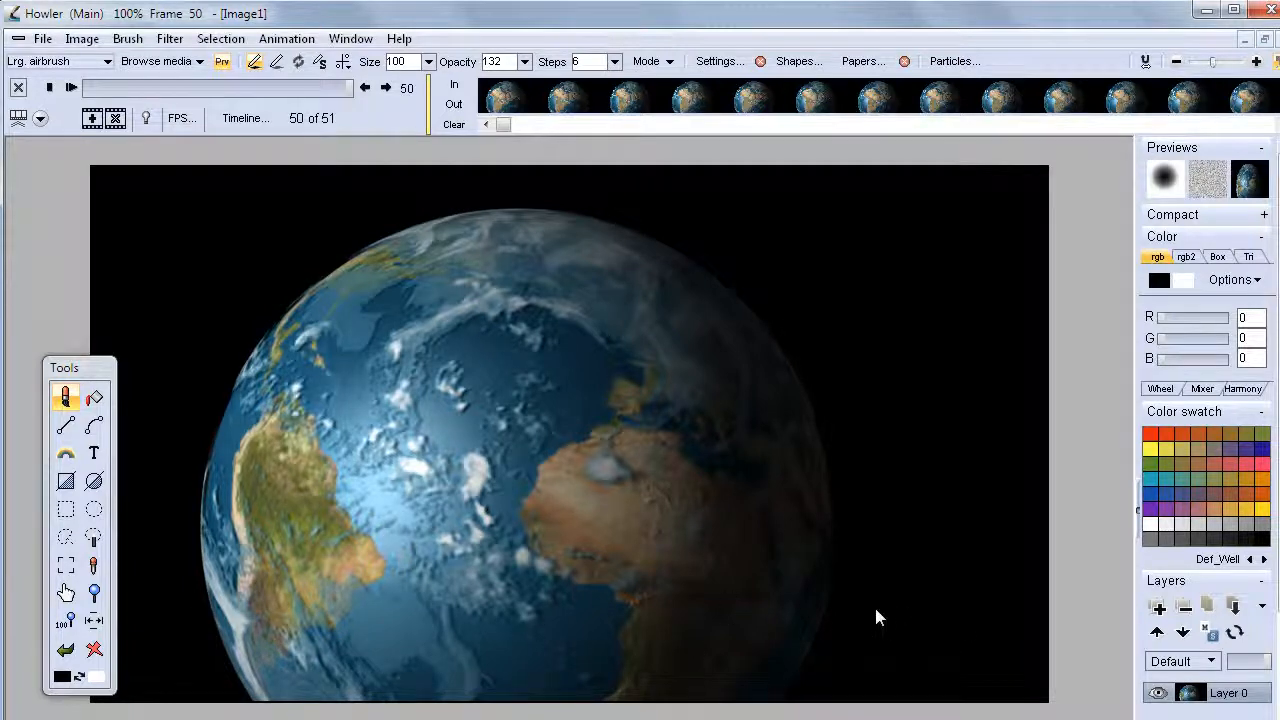
# Step: Crop the animation to a rectangular selection that trims the left, right and bottom edges of the globe image
pyautogui.moveTo(168, 86)
pyautogui.mouseDown()
pyautogui.moveTo(137, 86)
pyautogui.moveTo(306, 85)
pyautogui.moveTo(140, 88)
pyautogui.moveTo(290, 88)
pyautogui.moveTo(176, 104)
pyautogui.moveTo(205, 100)
pyautogui.moveTo(122, 95)
pyautogui.moveTo(266, 92)
pyautogui.moveTo(179, 84)
pyautogui.mouseUp()
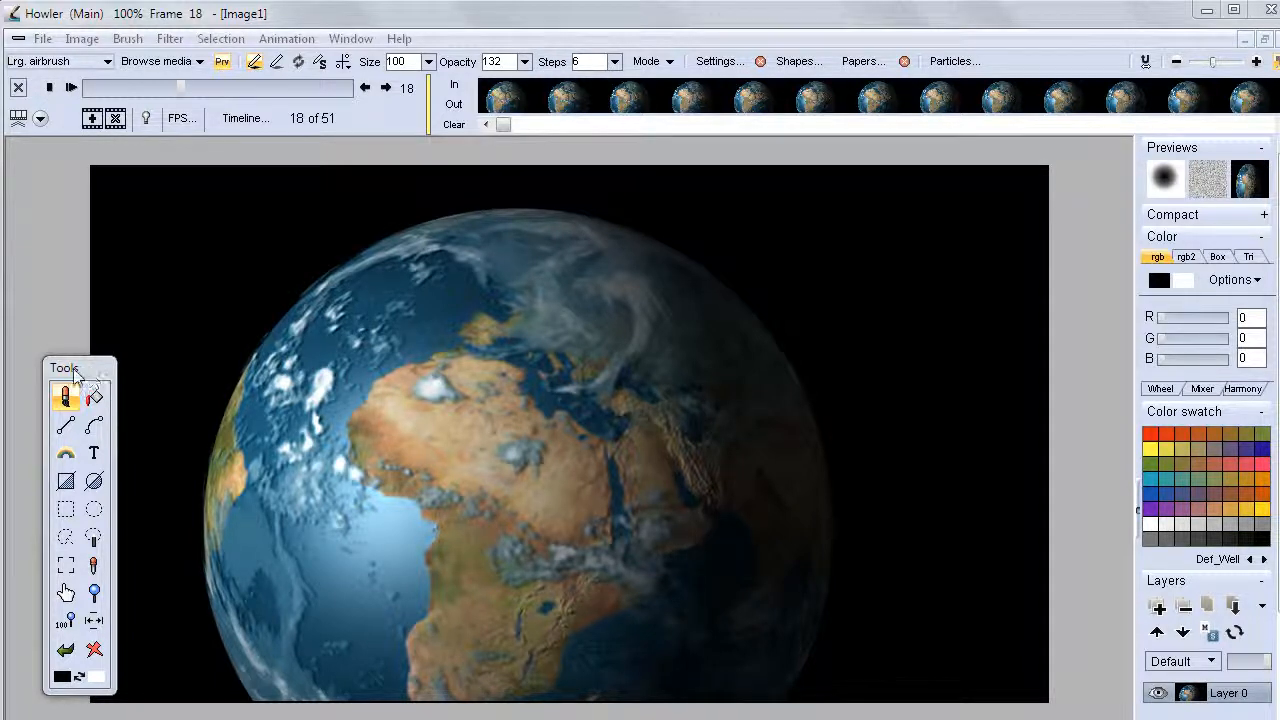
pyautogui.moveTo(90, 372); pyautogui.dragTo(69, 328)
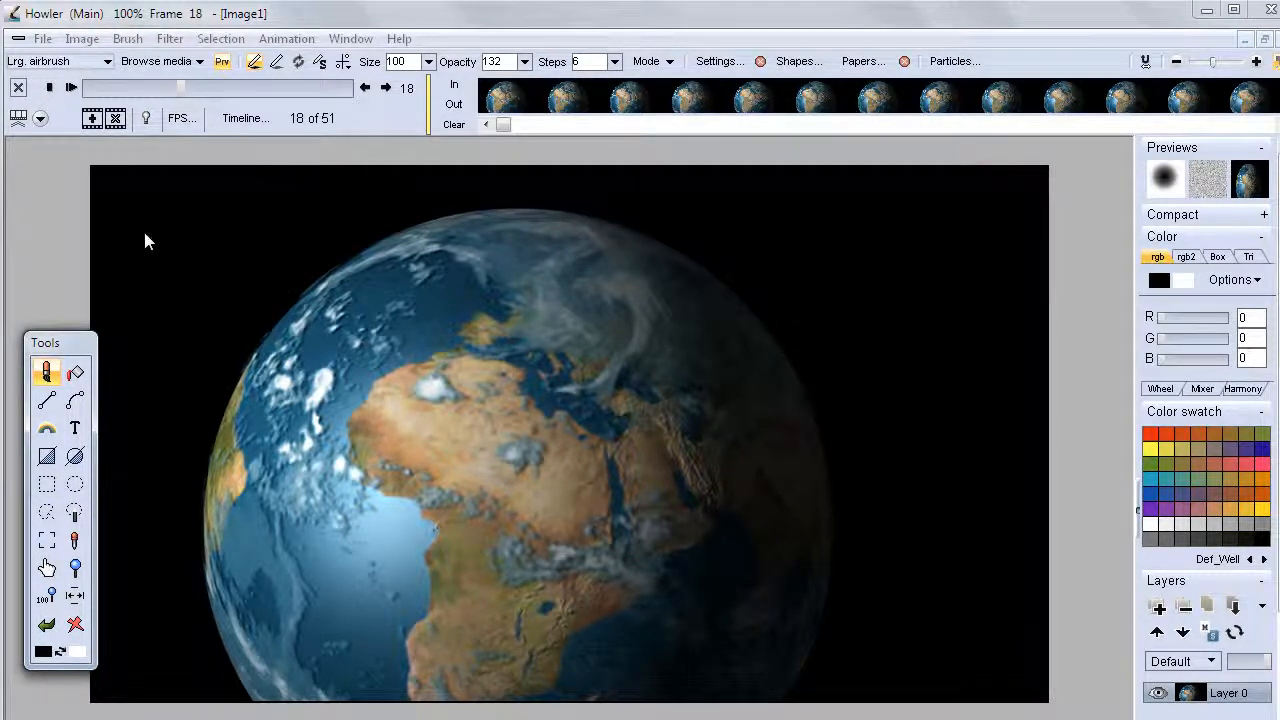
pyautogui.click(46, 485)
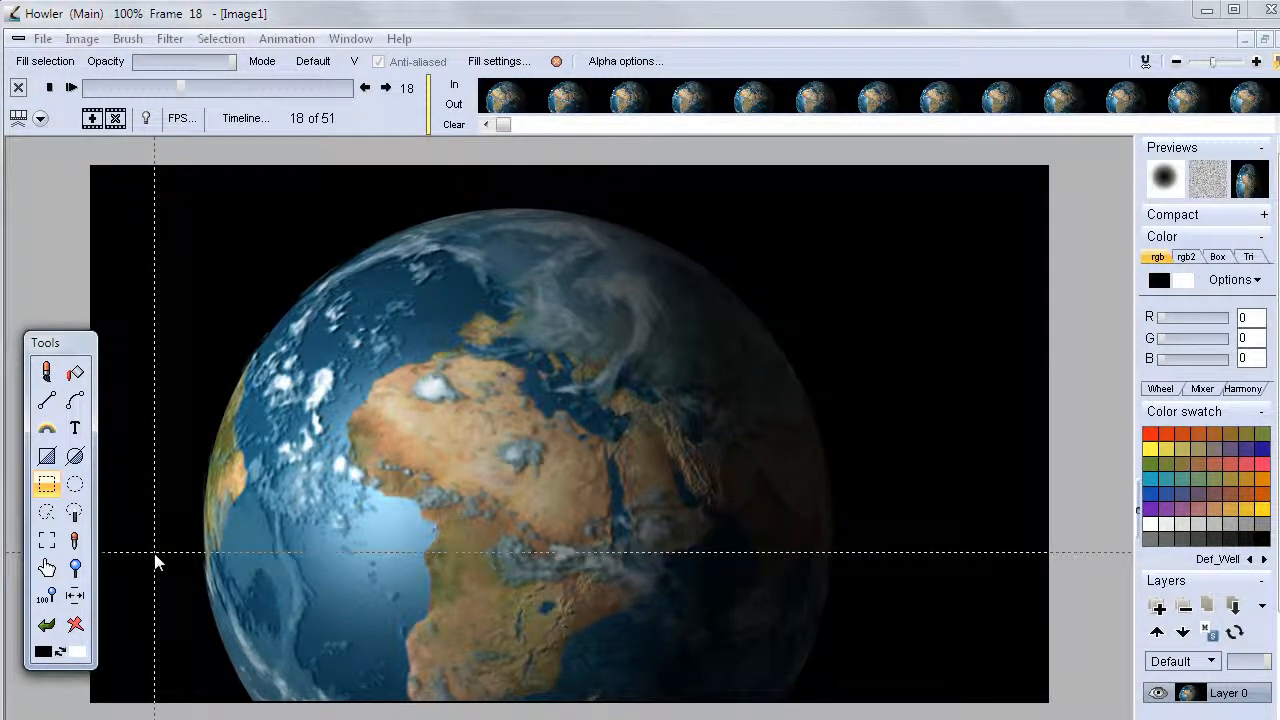
pyautogui.moveTo(164, 151); pyautogui.dragTo(1006, 657)
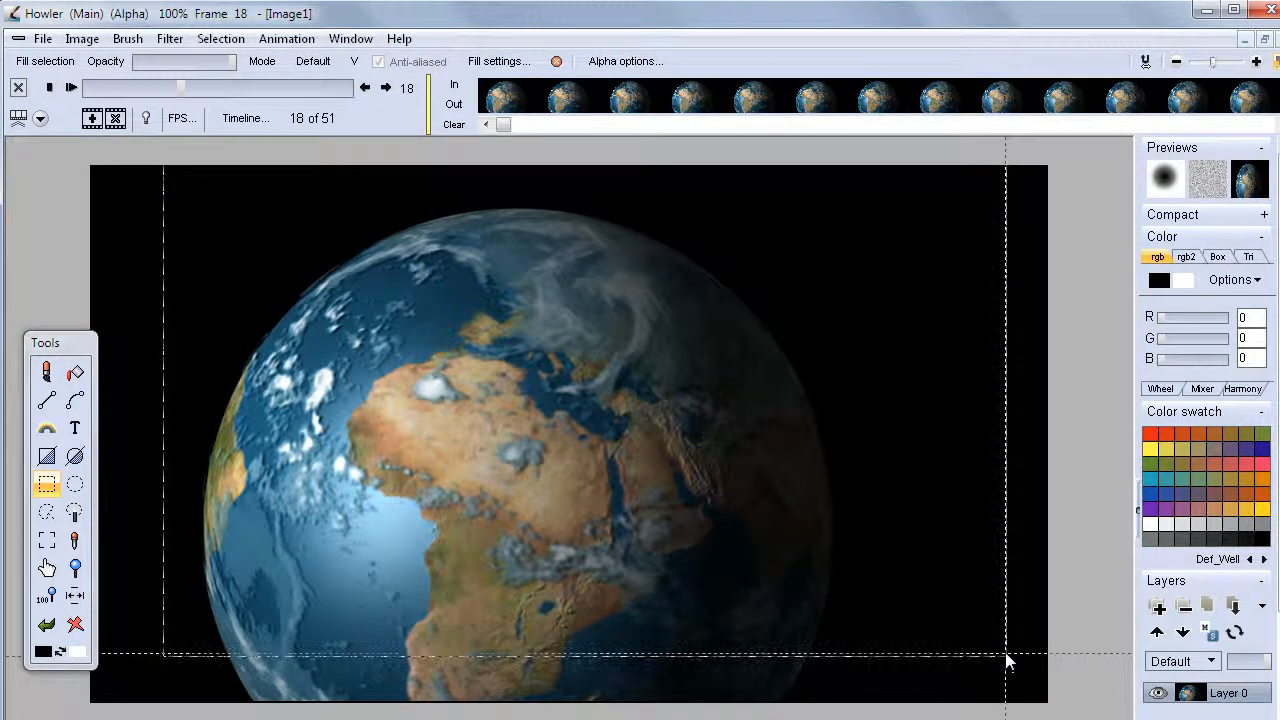
pyautogui.click(84, 39)
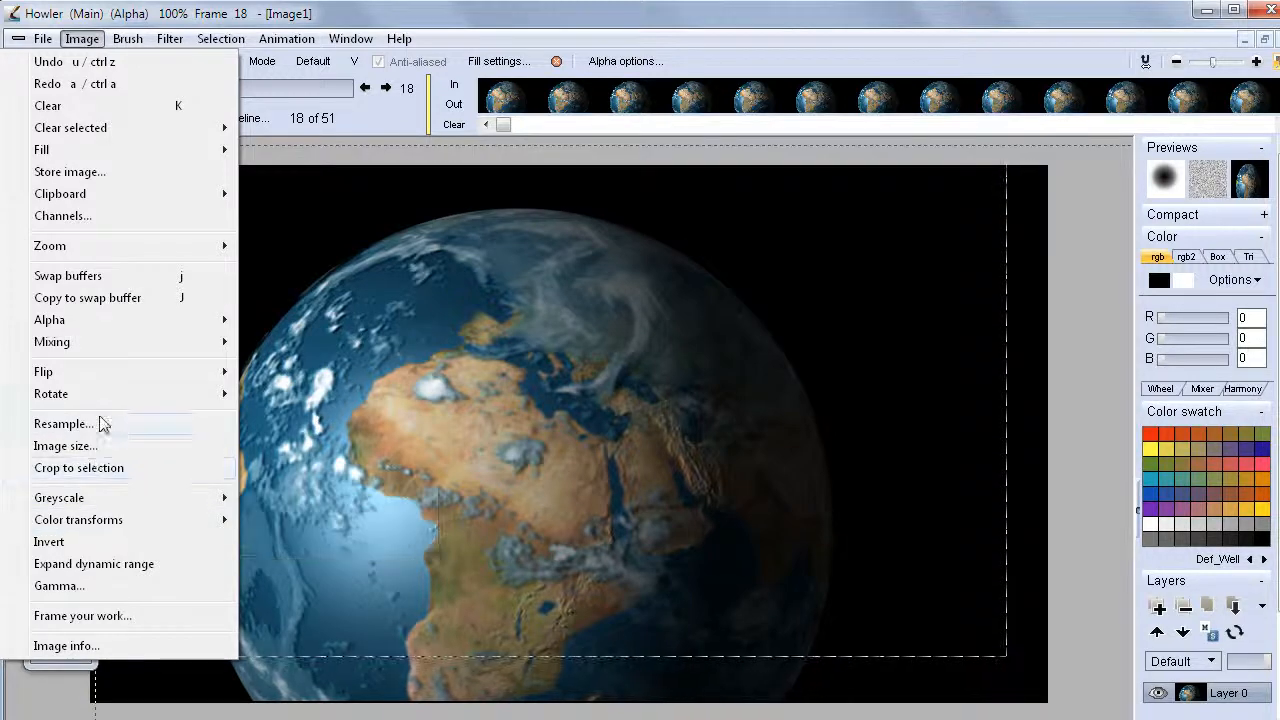
pyautogui.moveTo(130, 529)
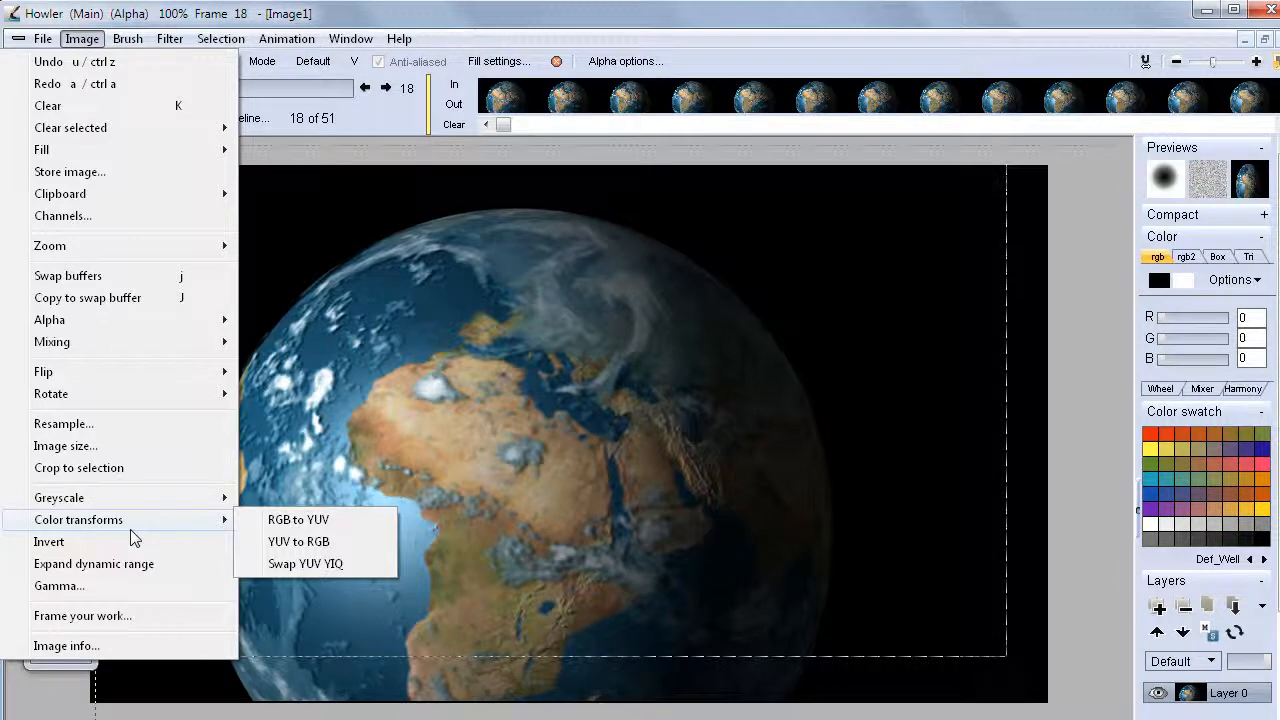
pyautogui.click(107, 478)
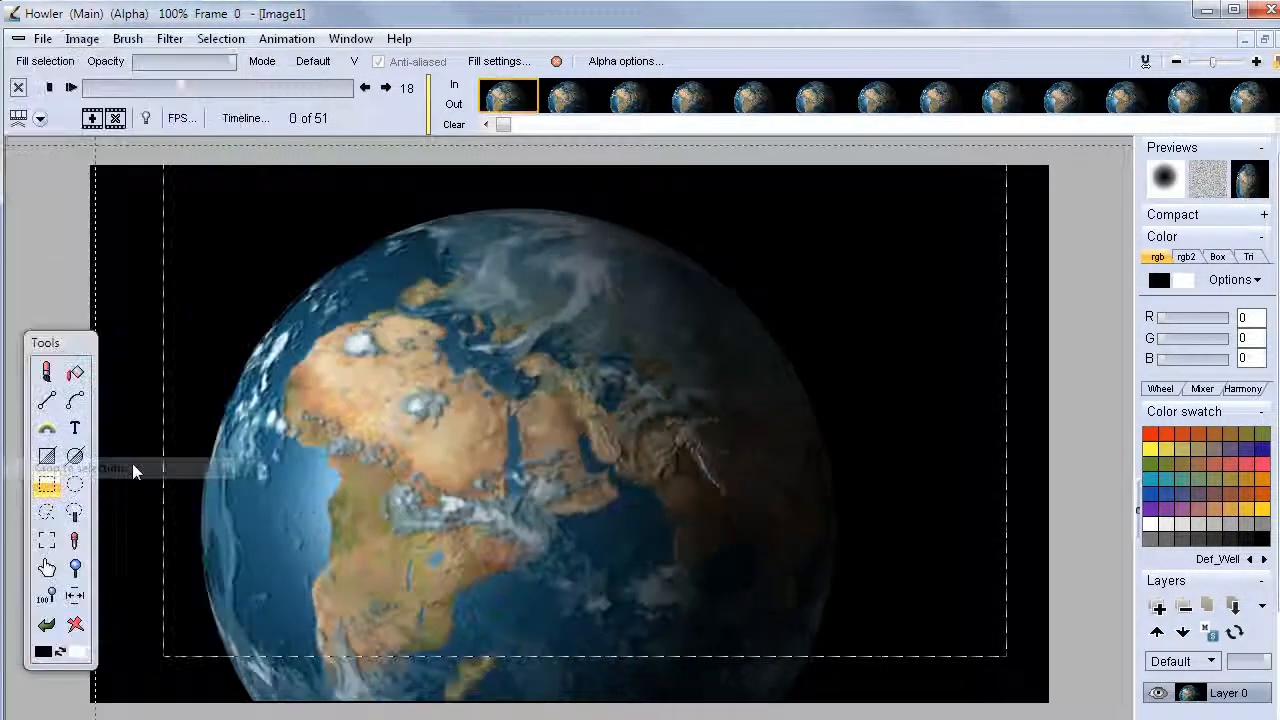
# Step: Scrub through the cropped animation, return to the first frame, and inspect the globe image at different magnifications
pyautogui.click(117, 89)
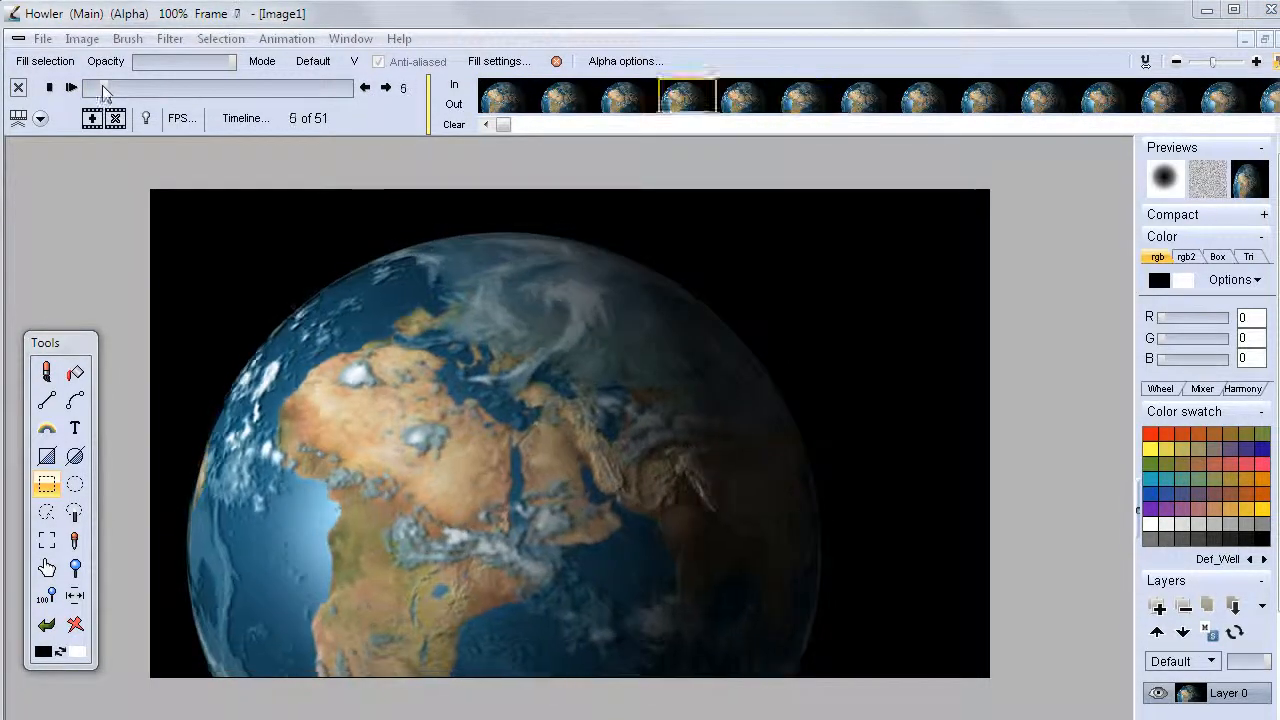
pyautogui.click(49, 87)
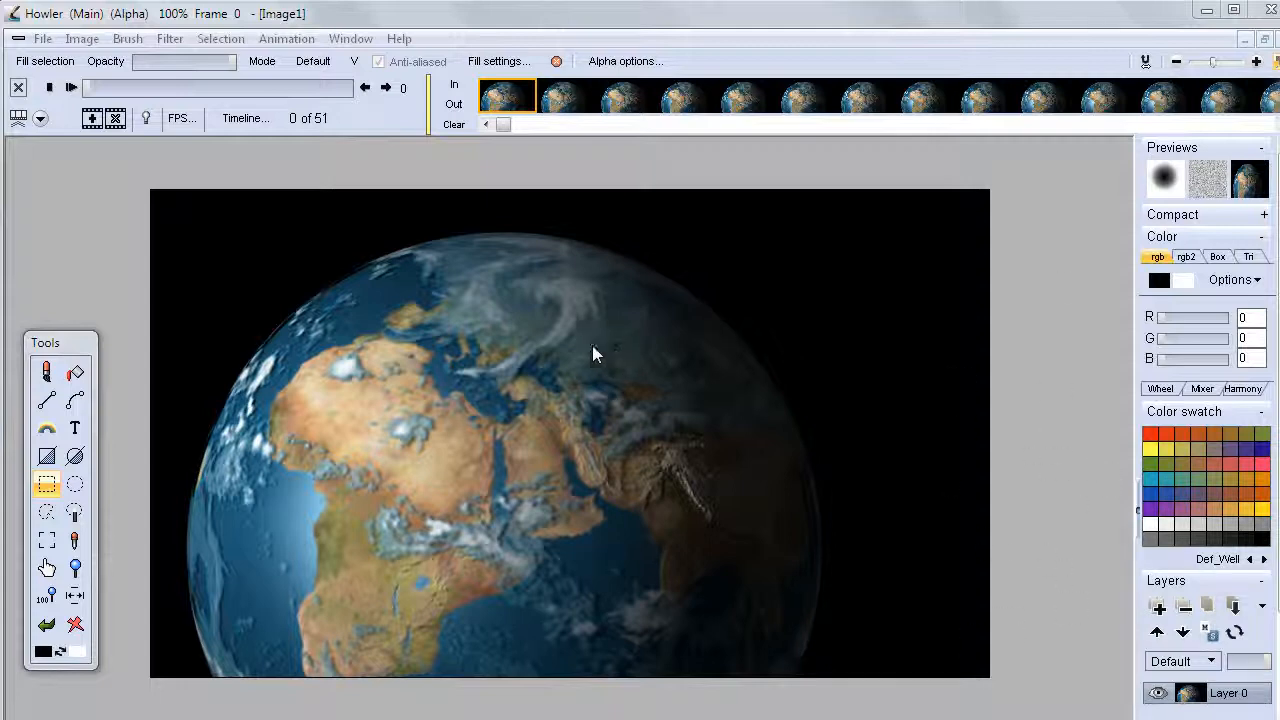
pyautogui.scroll(-2, 603, 324)
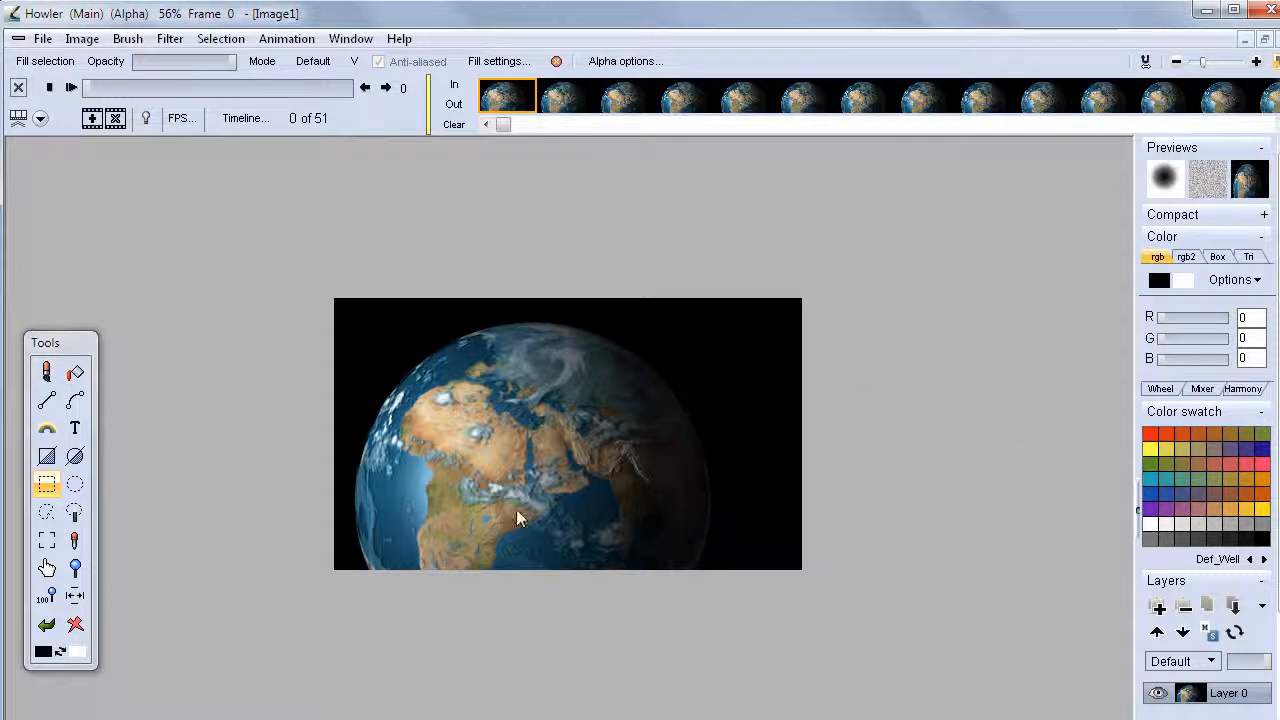
pyautogui.scroll(2, 654, 460)
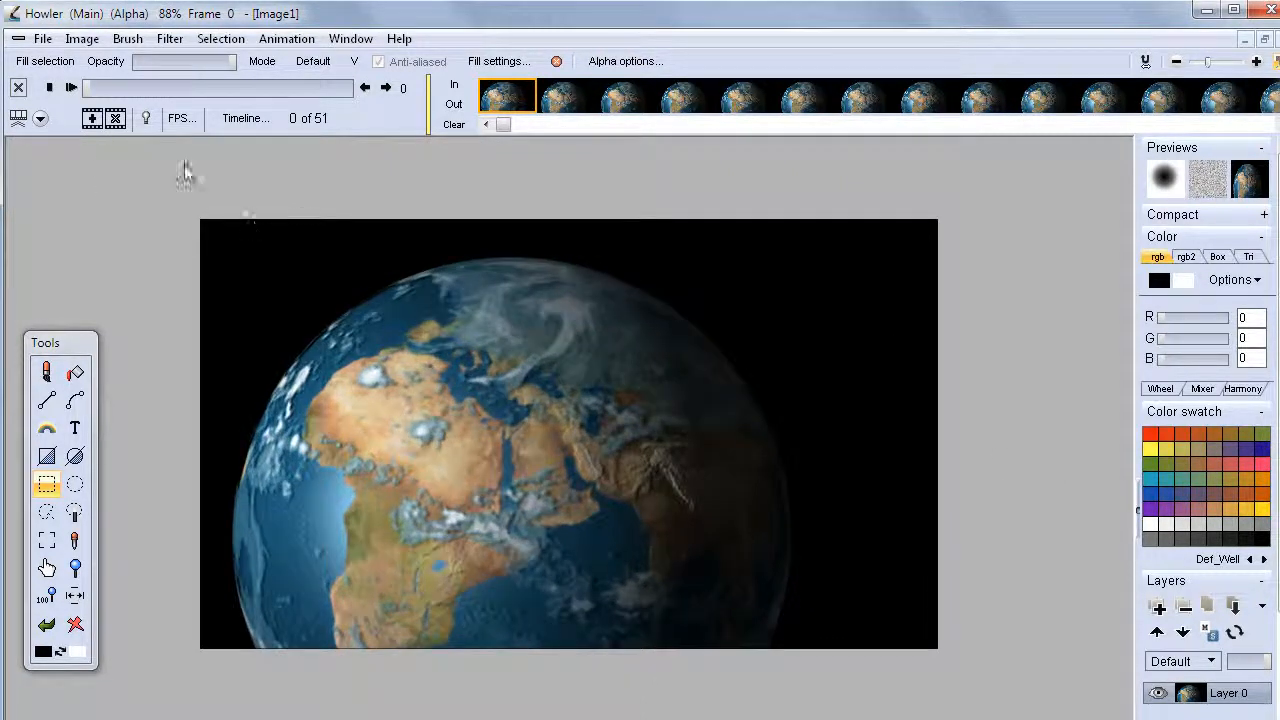
# Step: Resample the animation to a width of 640 pixels with the proportions constrained and Bi-cubic+ scaling
pyautogui.click(82, 40)
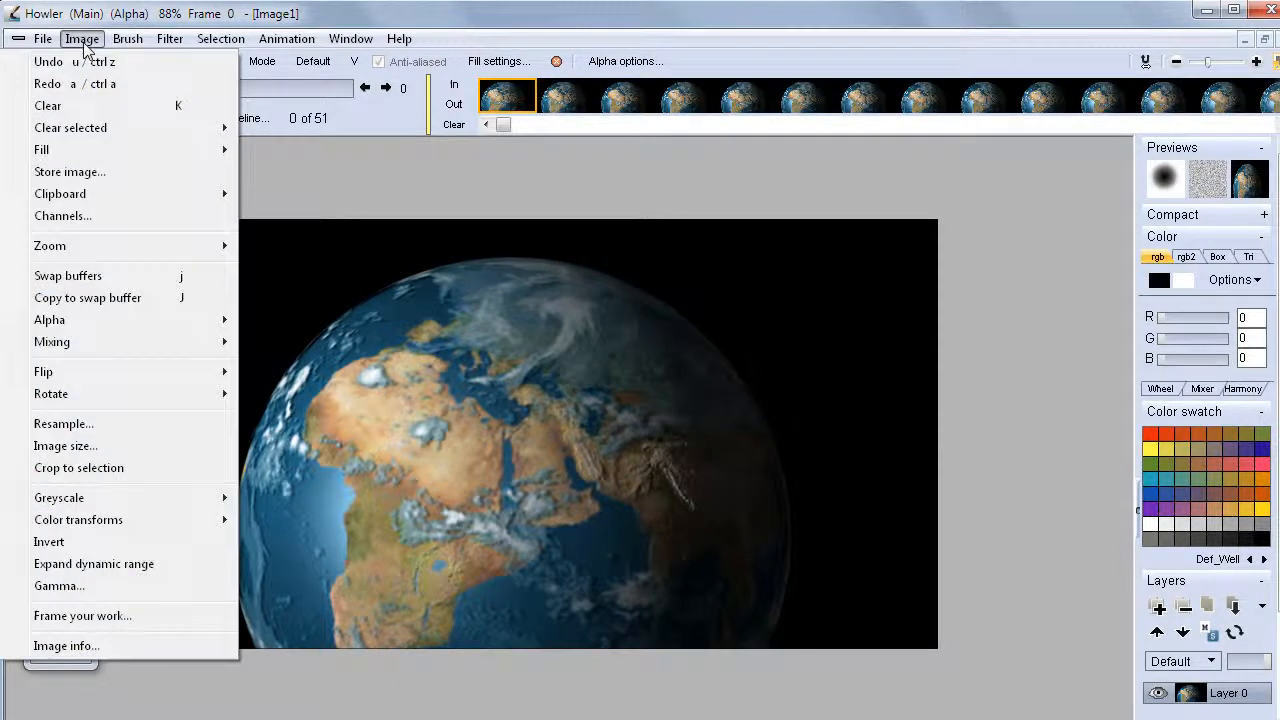
pyautogui.click(84, 446)
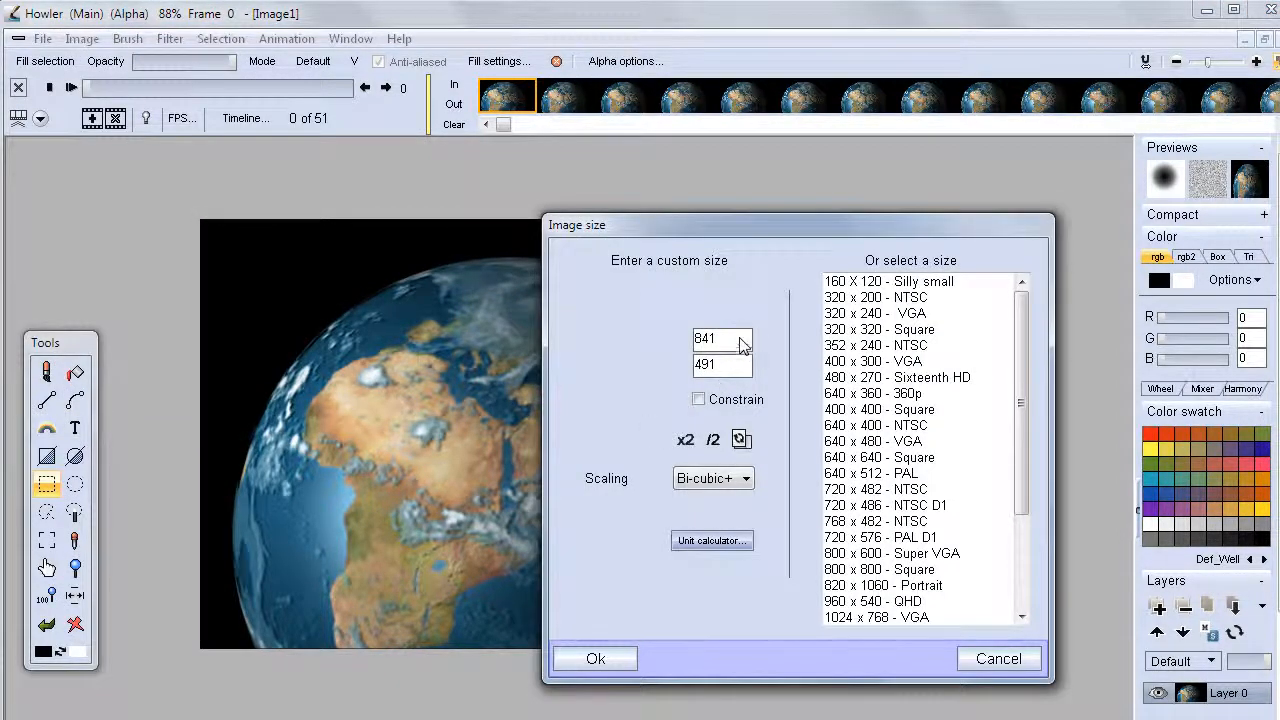
pyautogui.click(698, 399)
pyautogui.doubleClick(731, 343)
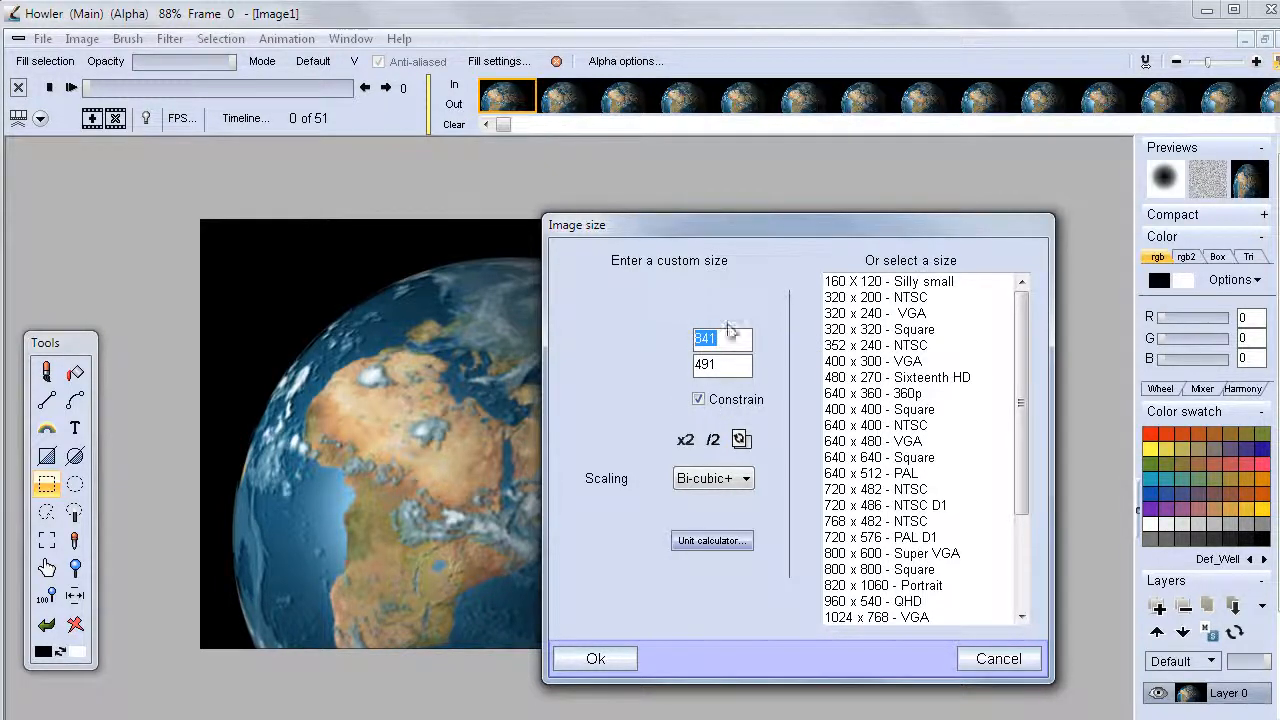
pyautogui.write('640')
pyautogui.click(600, 660)
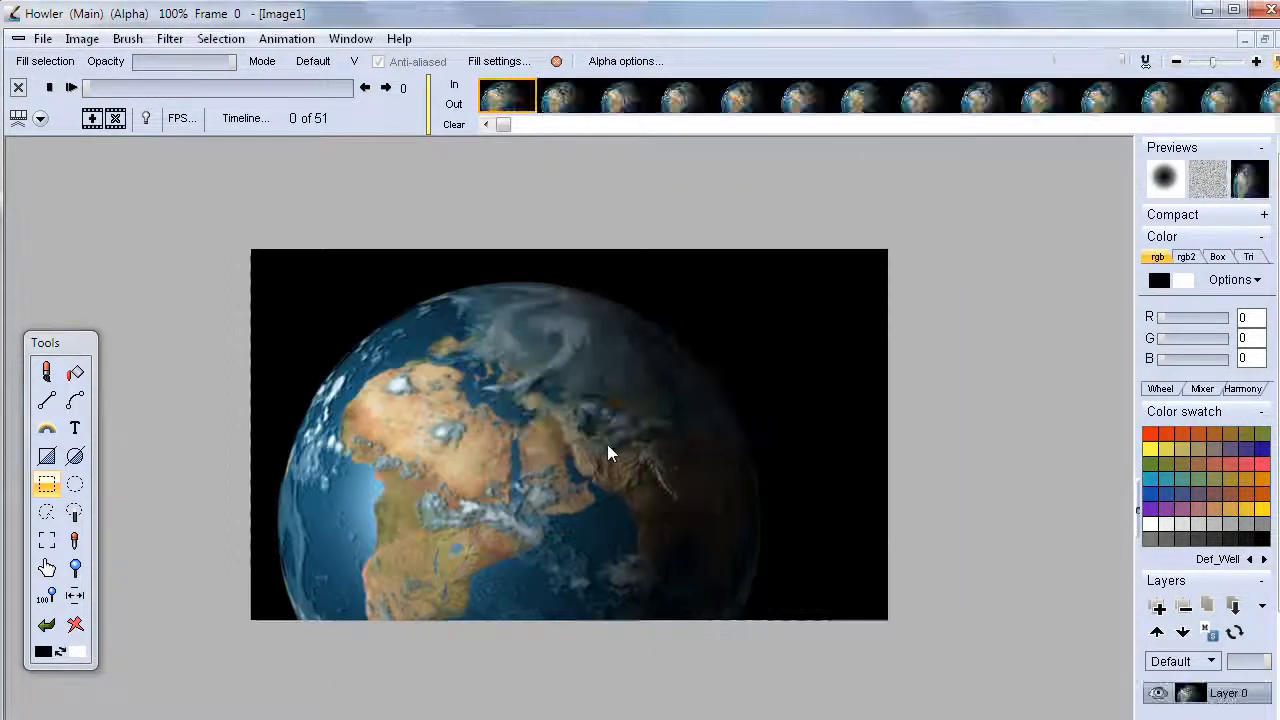
# Step: Remove the selection around the resampled globe image
pyautogui.click(214, 39)
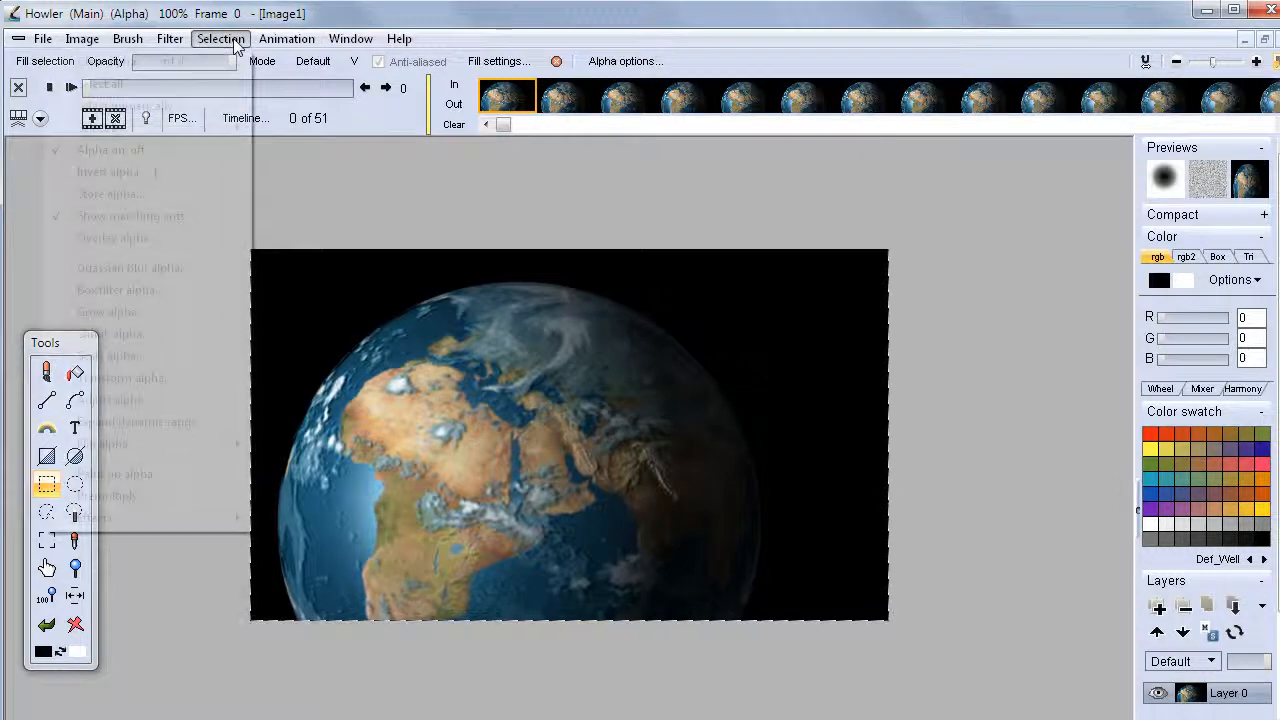
pyautogui.click(200, 60)
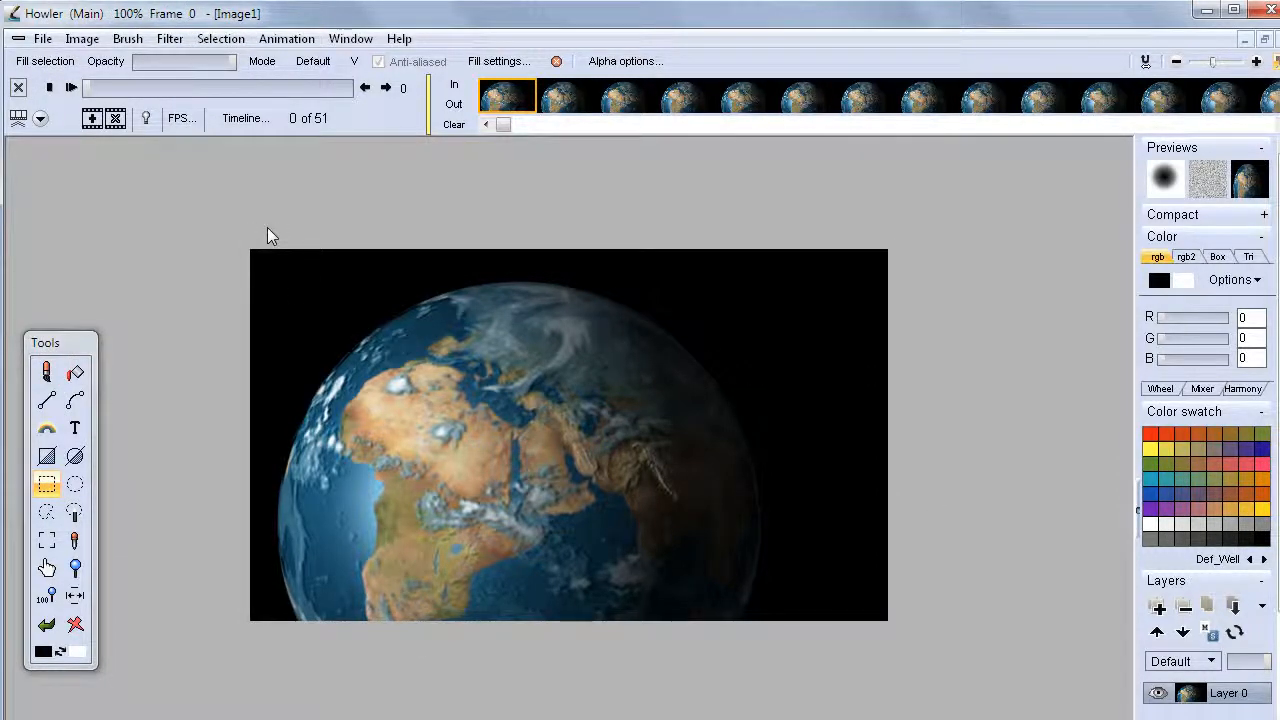
pyautogui.moveTo(483, 382); pyautogui.dragTo(408, 350)
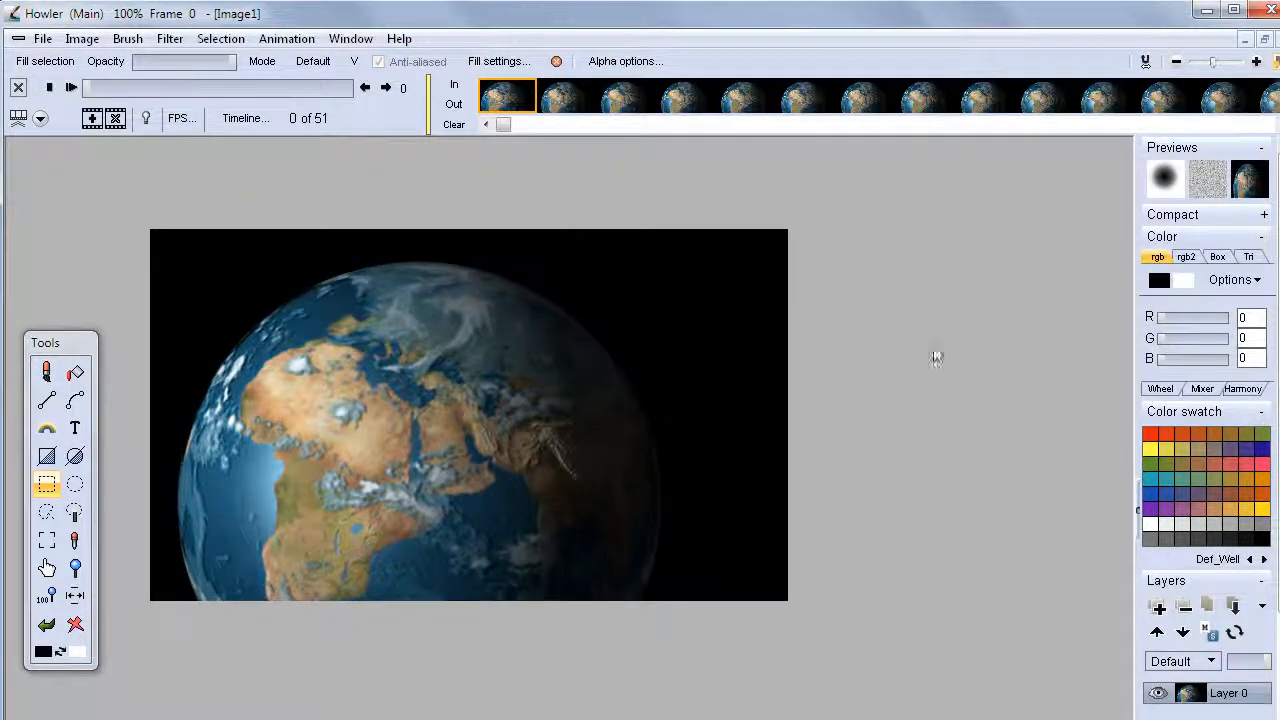
pyautogui.click(82, 38)
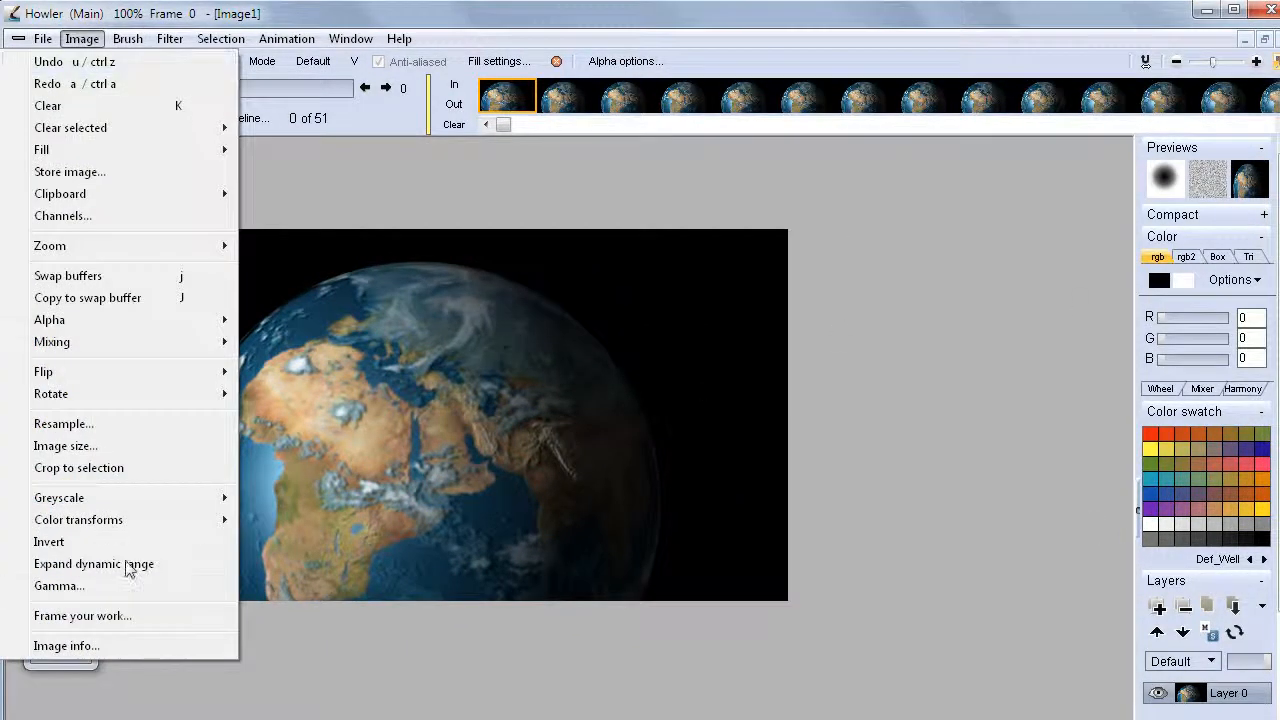
pyautogui.click(62, 446)
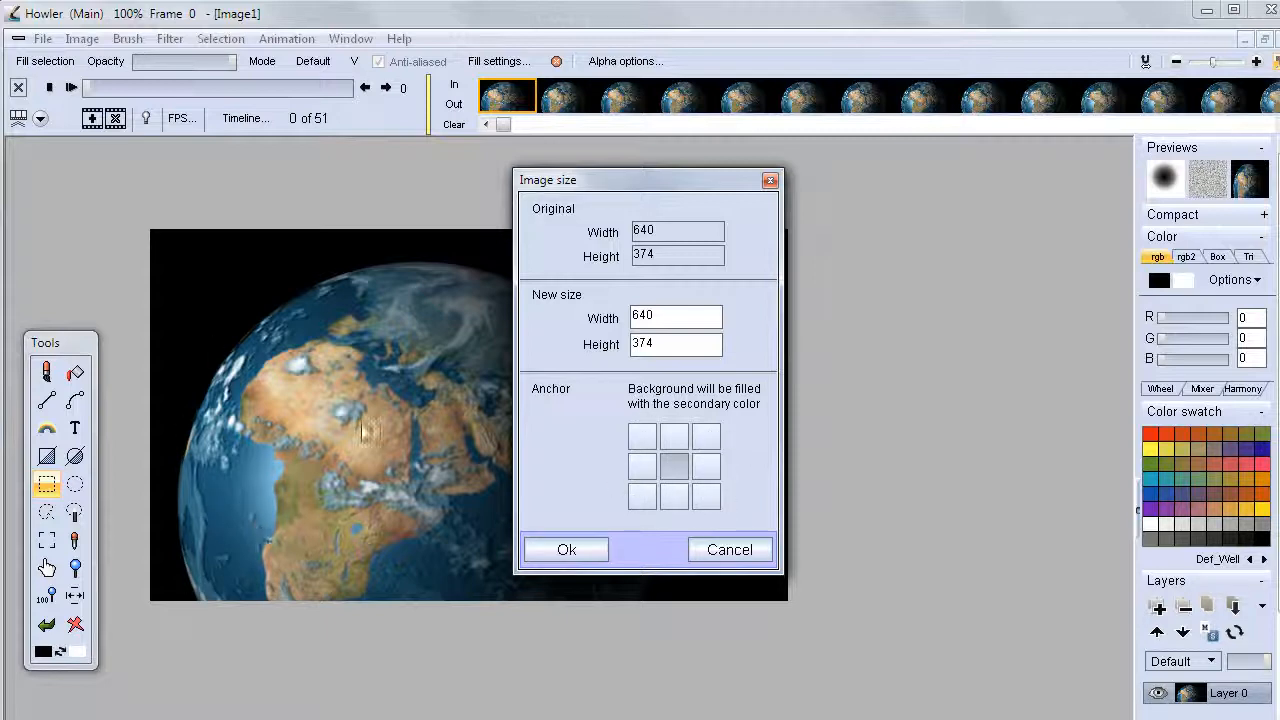
pyautogui.click(642, 500)
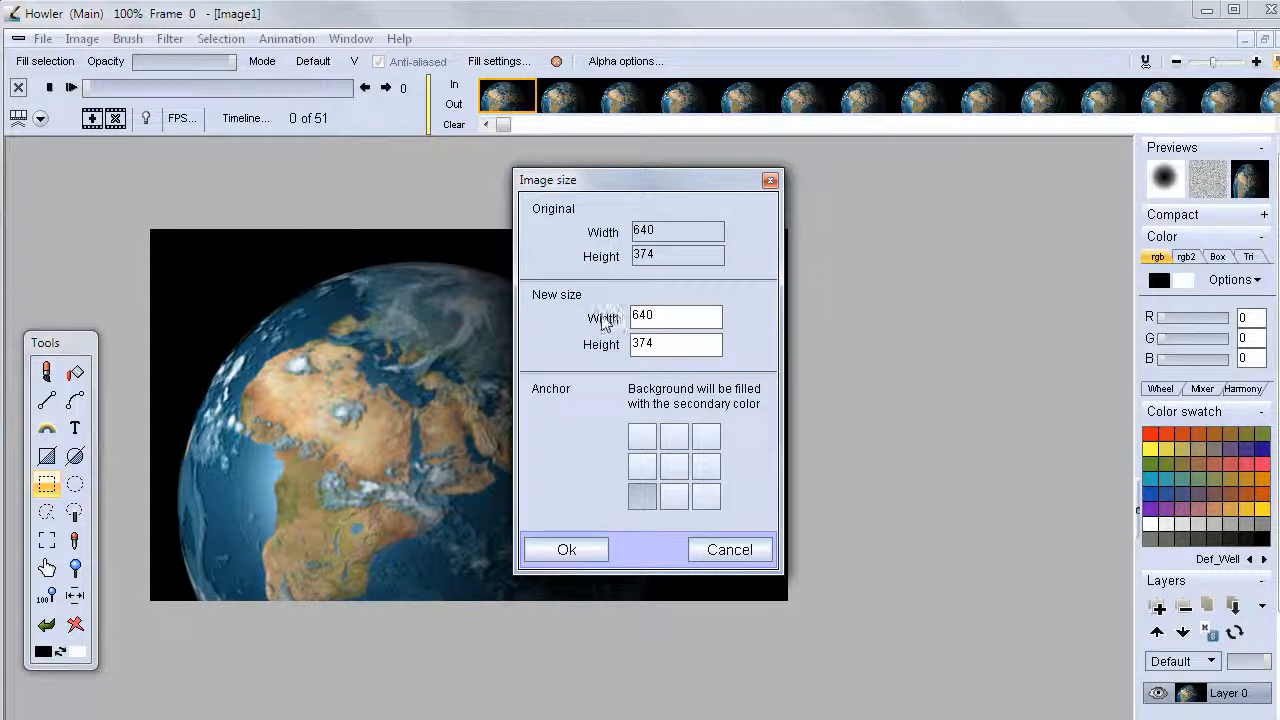
pyautogui.moveTo(668, 318); pyautogui.dragTo(576, 306)
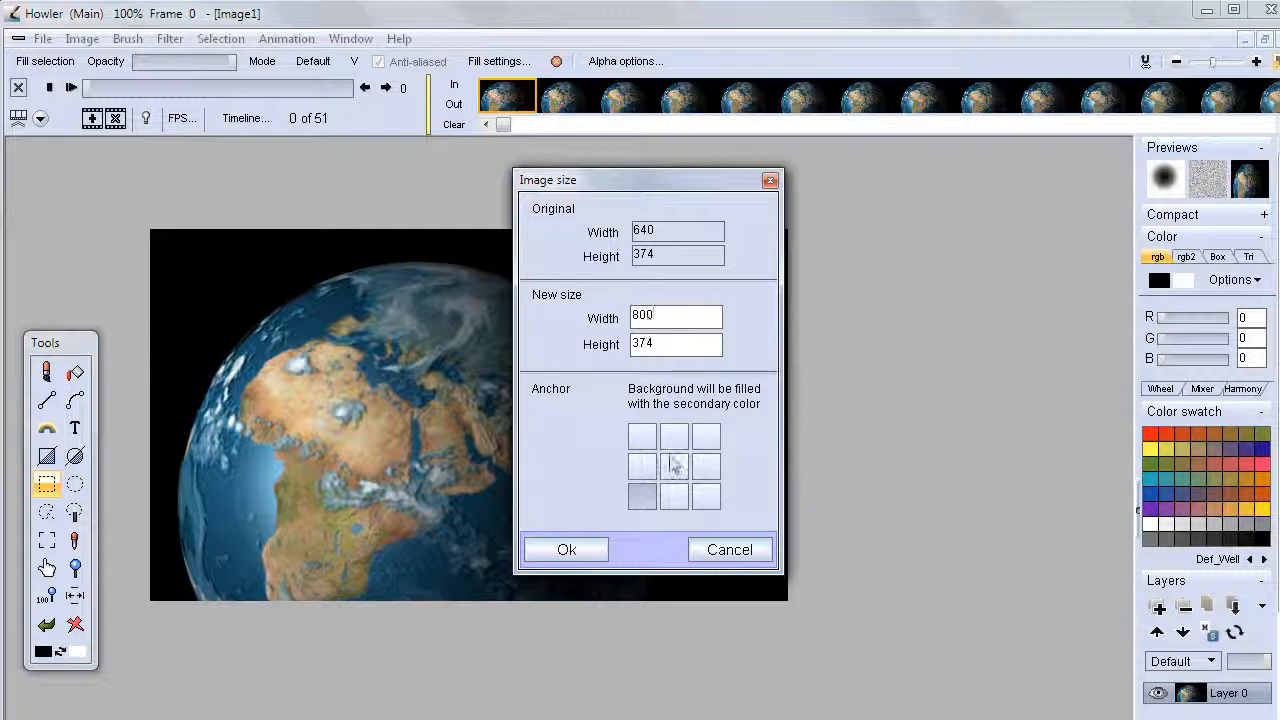
pyautogui.click(740, 552)
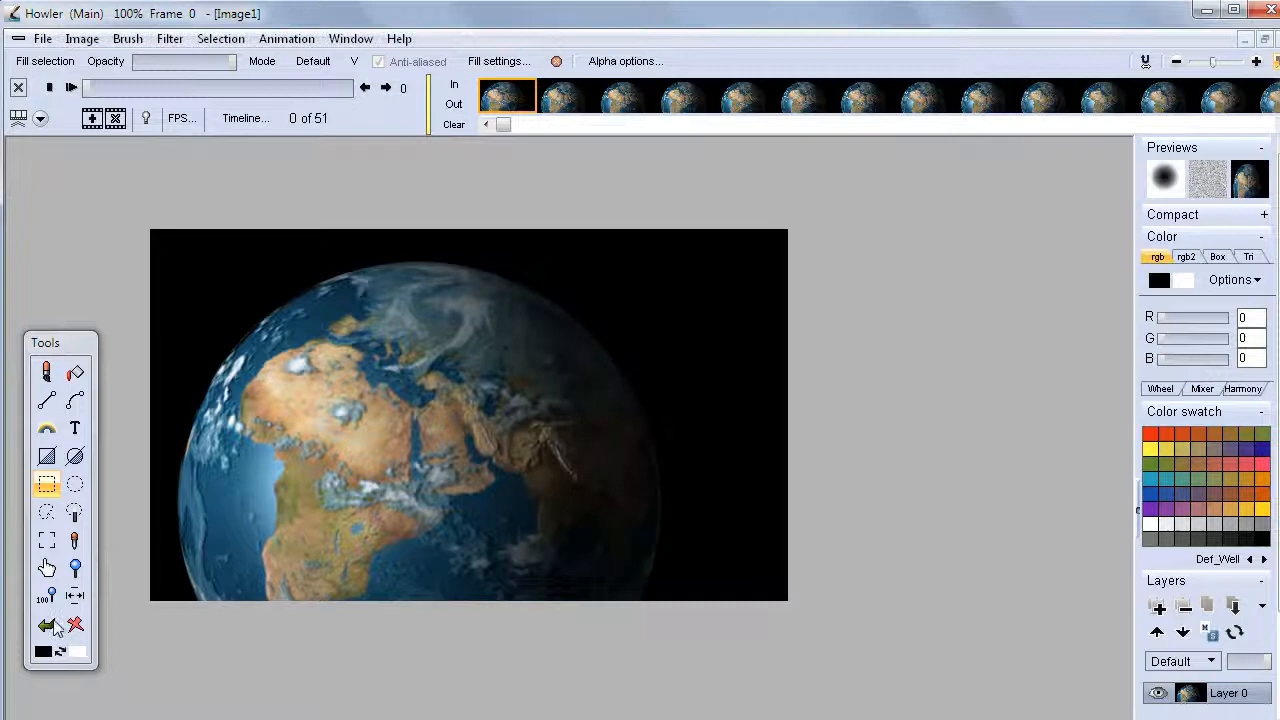
# Step: Swap the colors to make black secondary, and extend the animation canvas to 800 by 512 with the anchor at bottom left
pyautogui.click(60, 651)
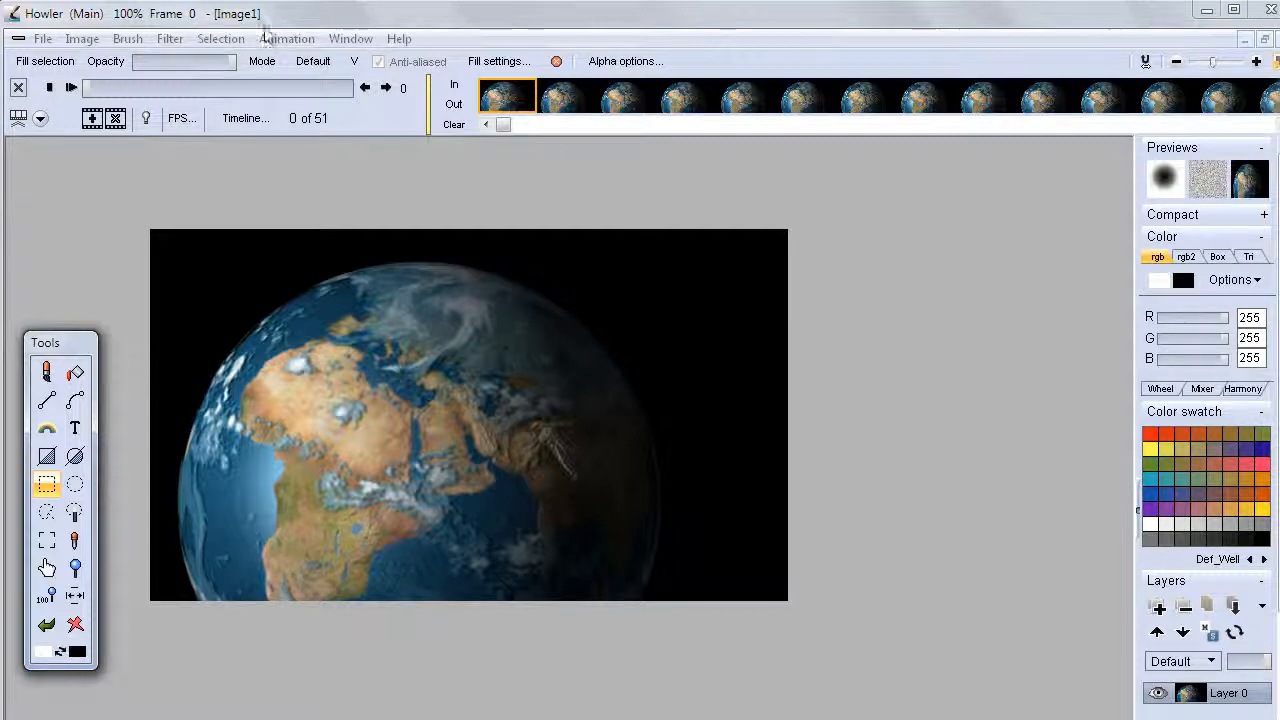
pyautogui.click(82, 38)
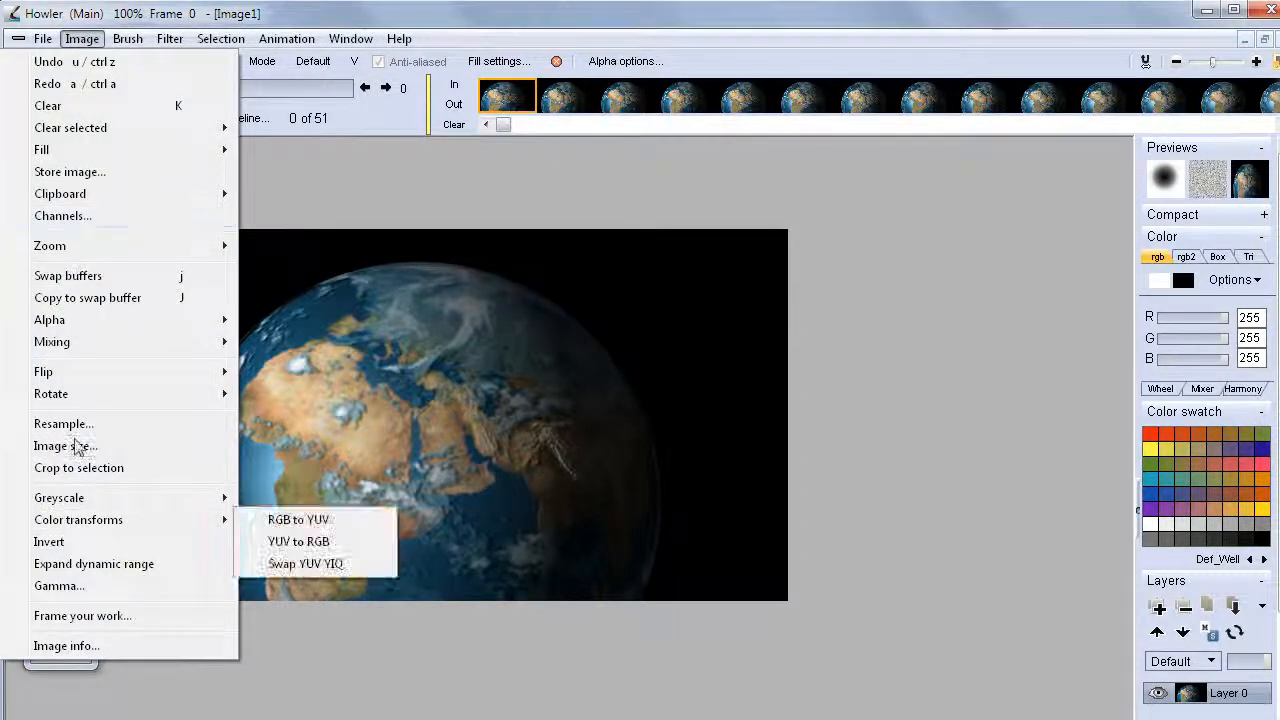
pyautogui.click(84, 447)
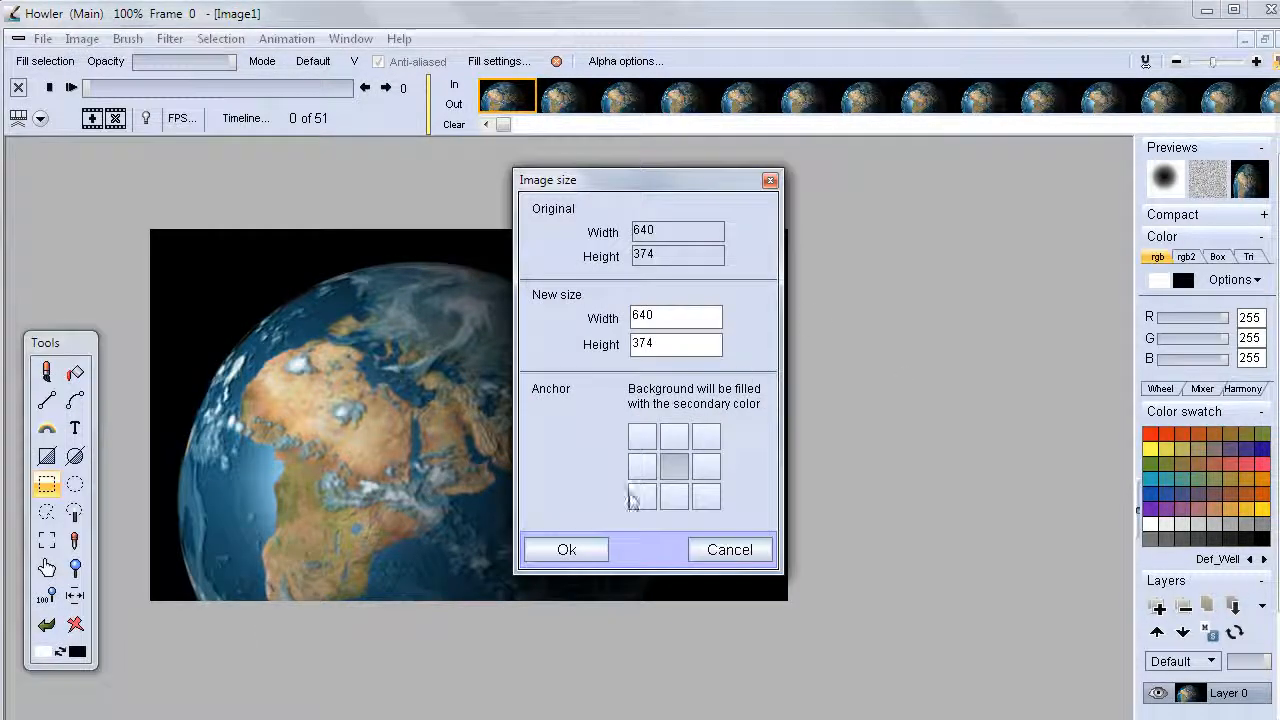
pyautogui.click(642, 496)
pyautogui.moveTo(688, 318); pyautogui.dragTo(594, 314)
pyautogui.write('800')
pyautogui.moveTo(670, 347); pyautogui.dragTo(543, 345)
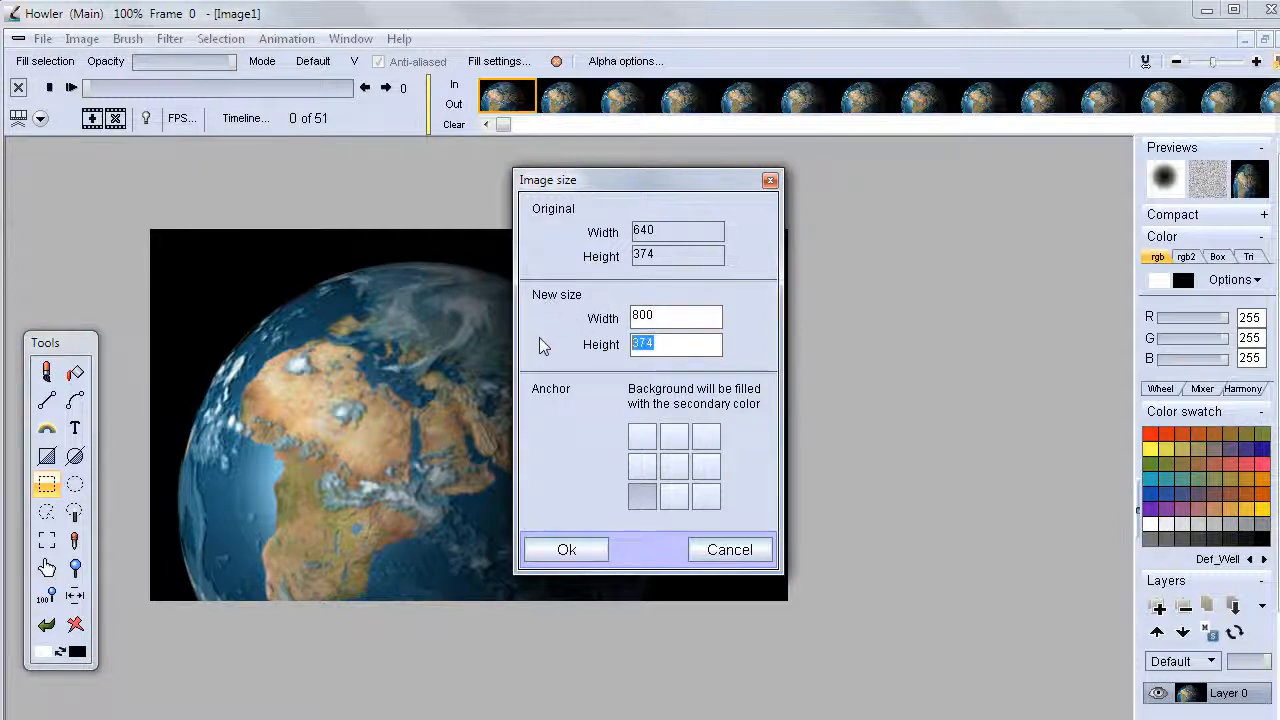
pyautogui.write('5')
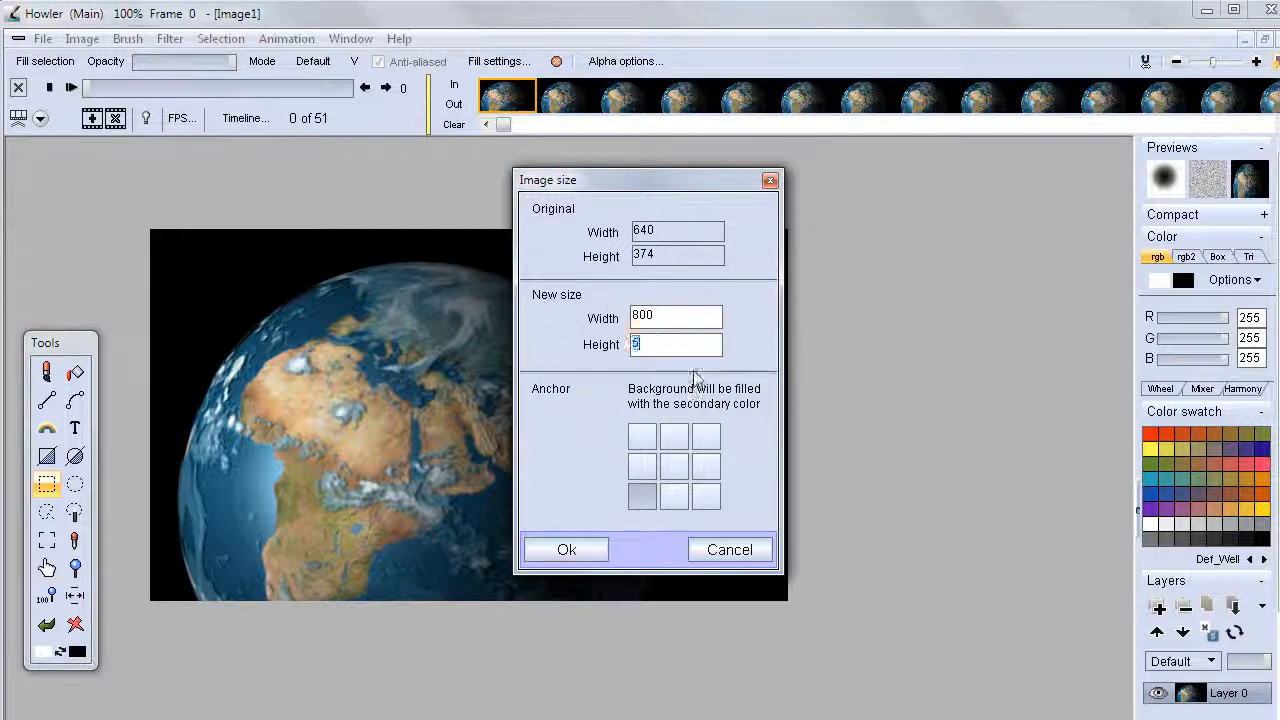
pyautogui.write('12')
pyautogui.click(608, 549)
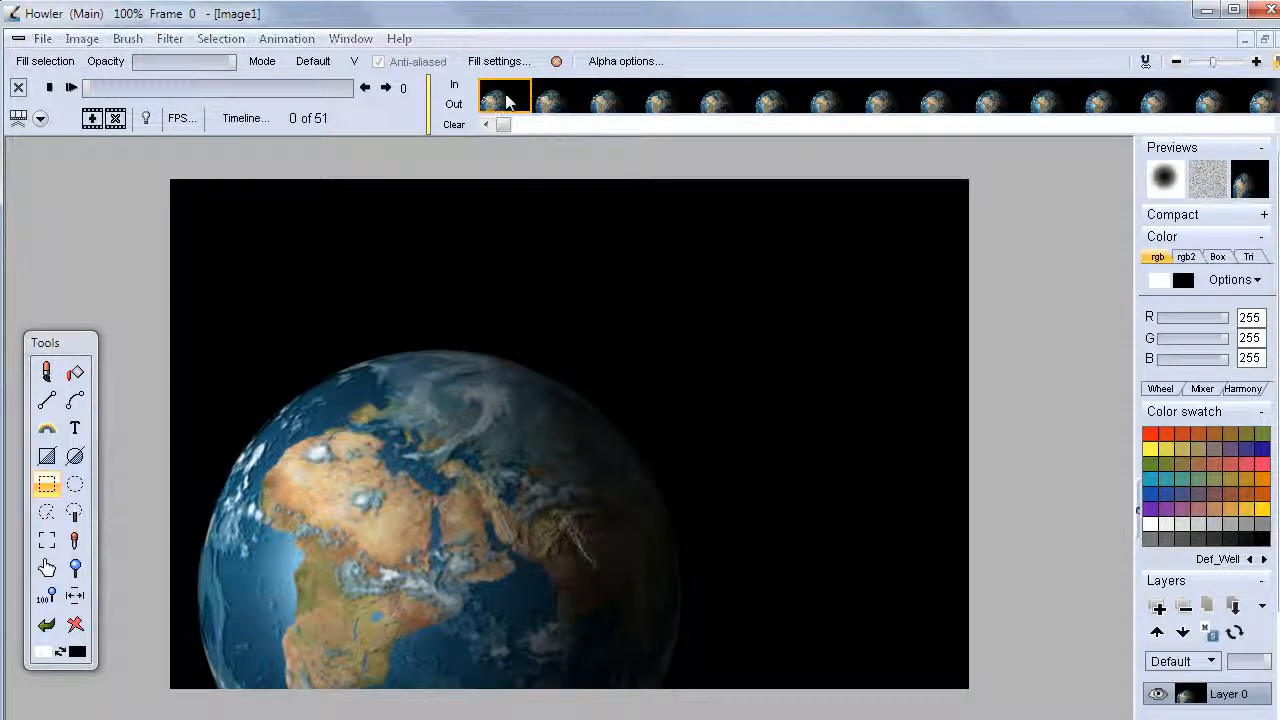
pyautogui.click(612, 104)
pyautogui.click(505, 98)
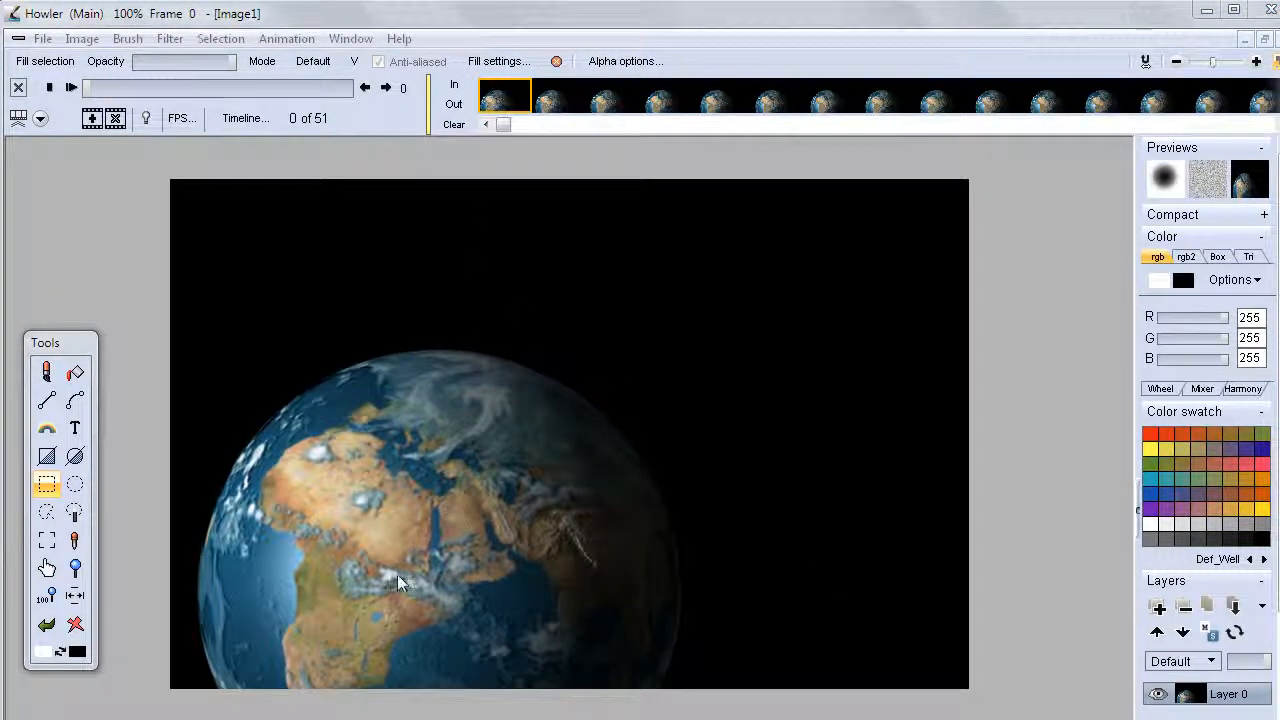